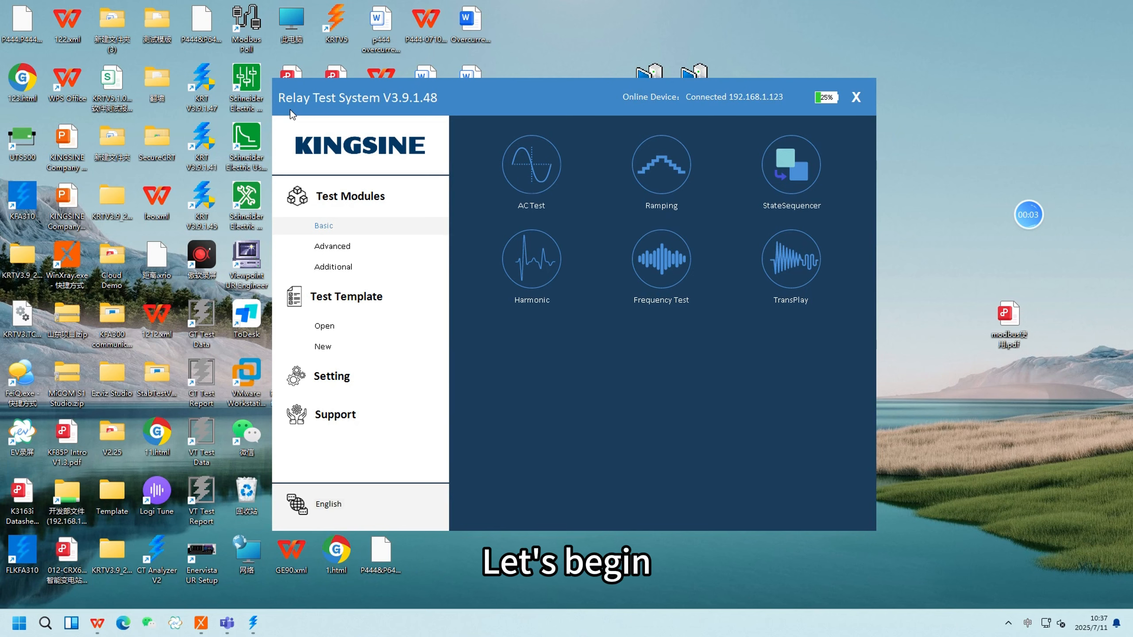
Open the advanced Overcurrent test module and its test object settings.
click(347, 246)
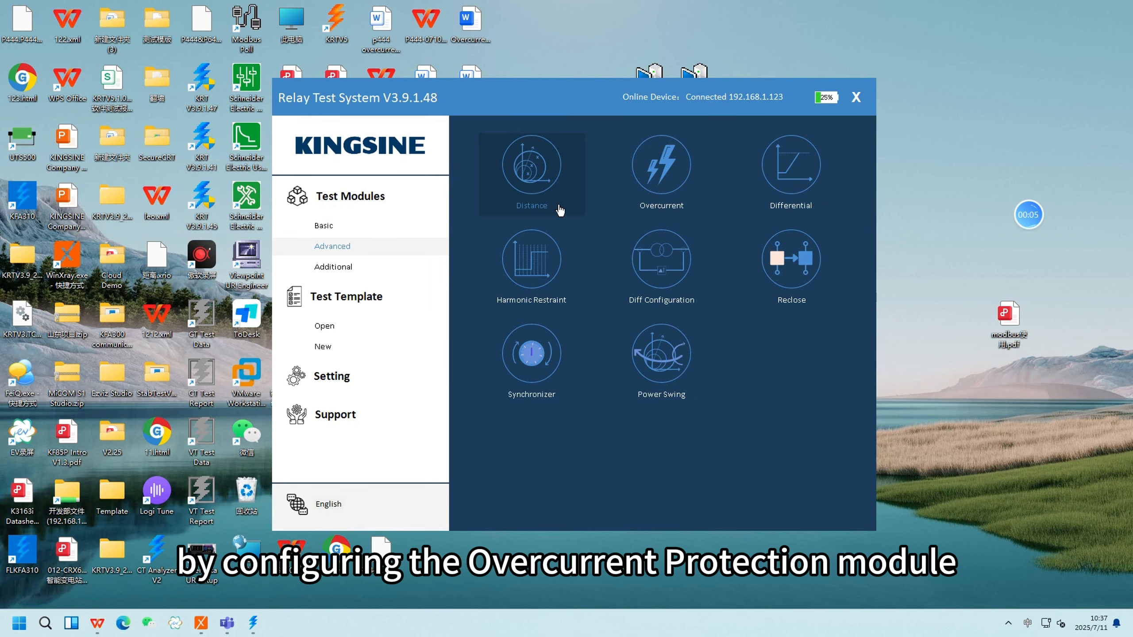
click(627, 195)
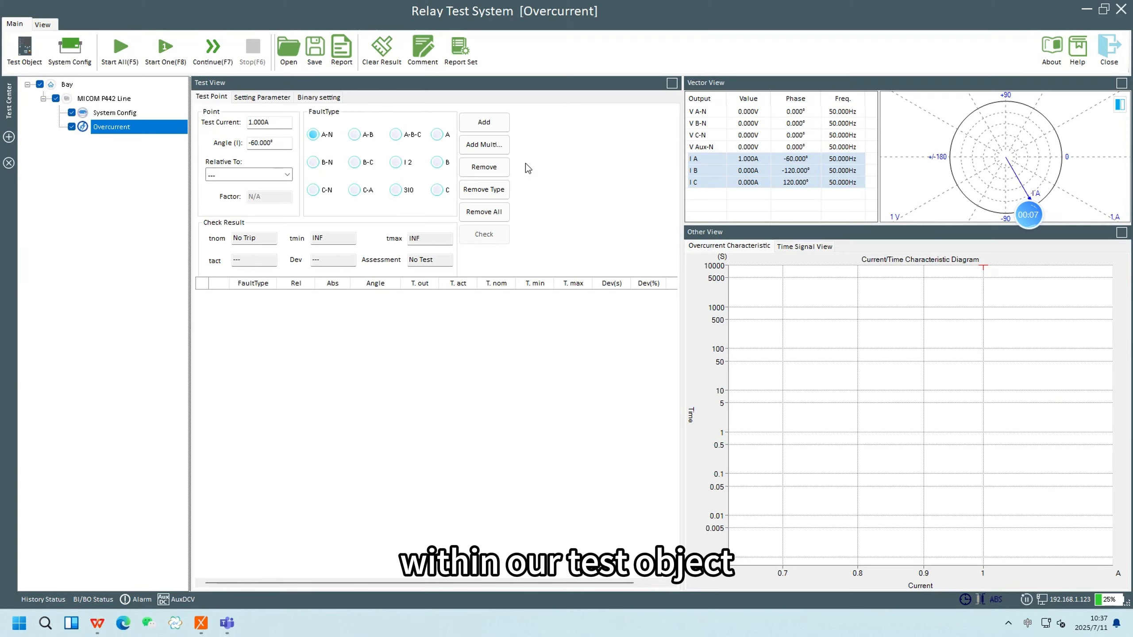
click(20, 53)
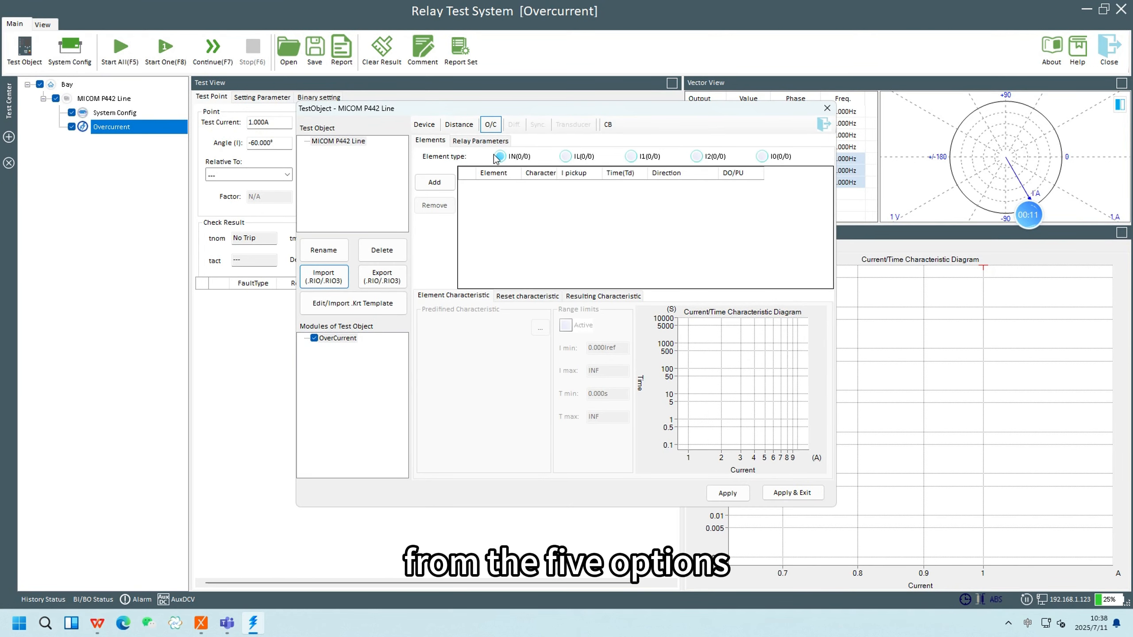
Choose the I0 zero-sequence element type, add three overcurrent elements and remove the last one.
click(566, 157)
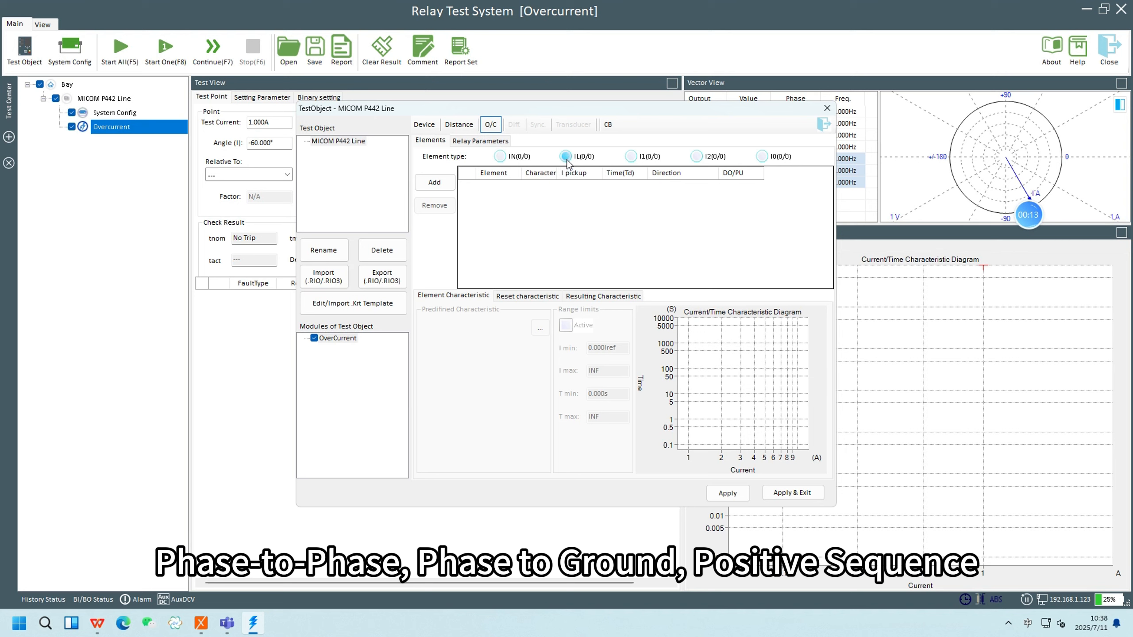
click(630, 156)
click(696, 156)
click(763, 157)
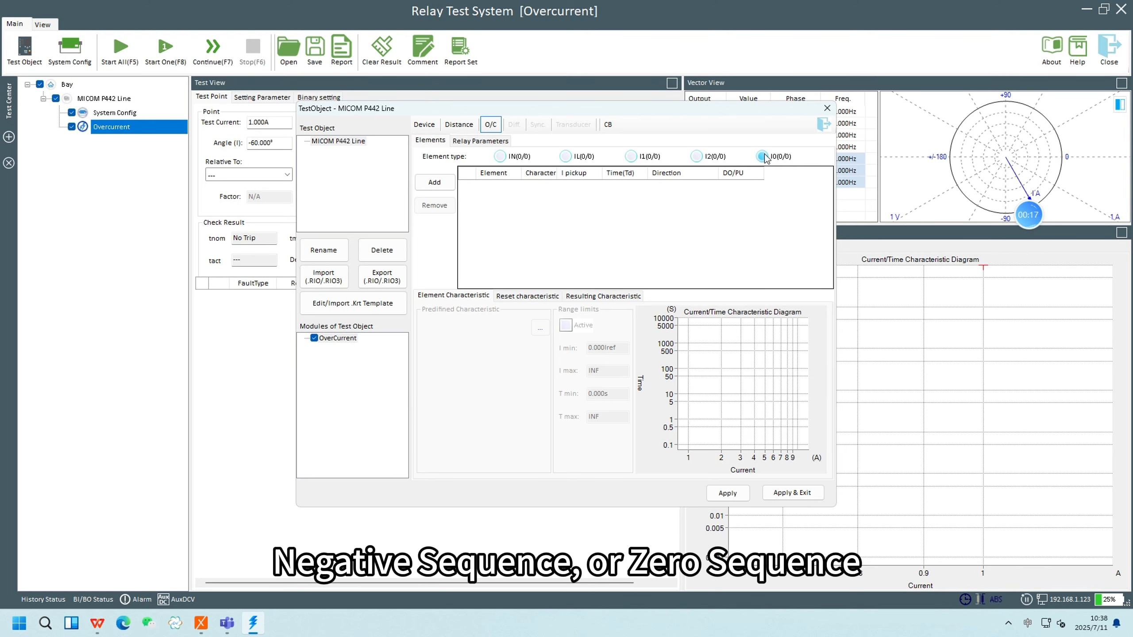
click(440, 182)
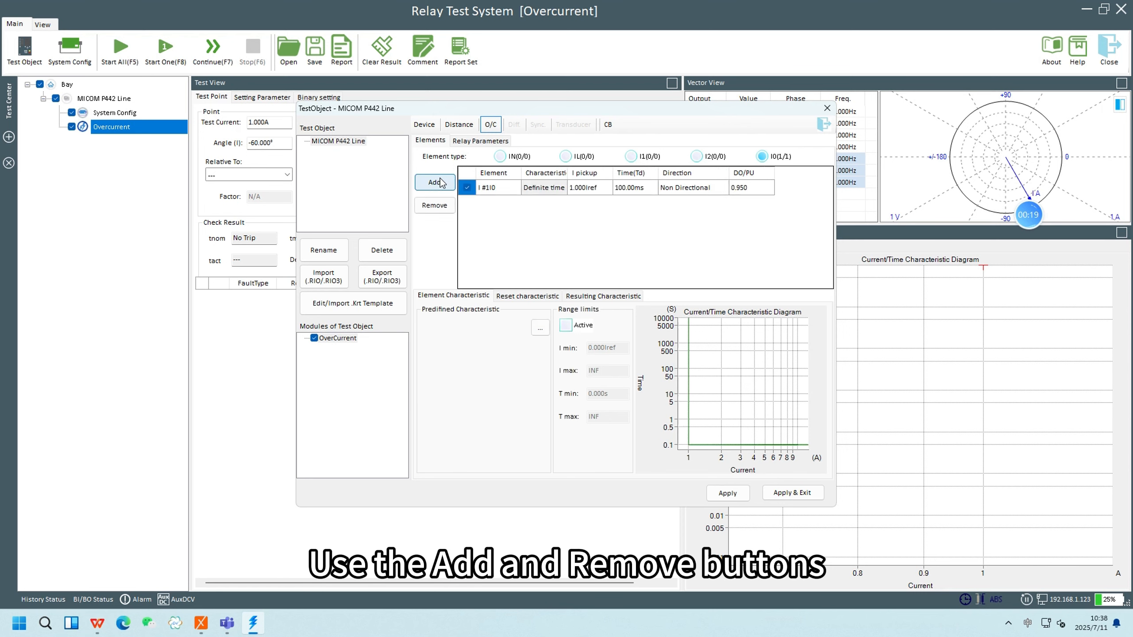
click(440, 182)
click(440, 182)
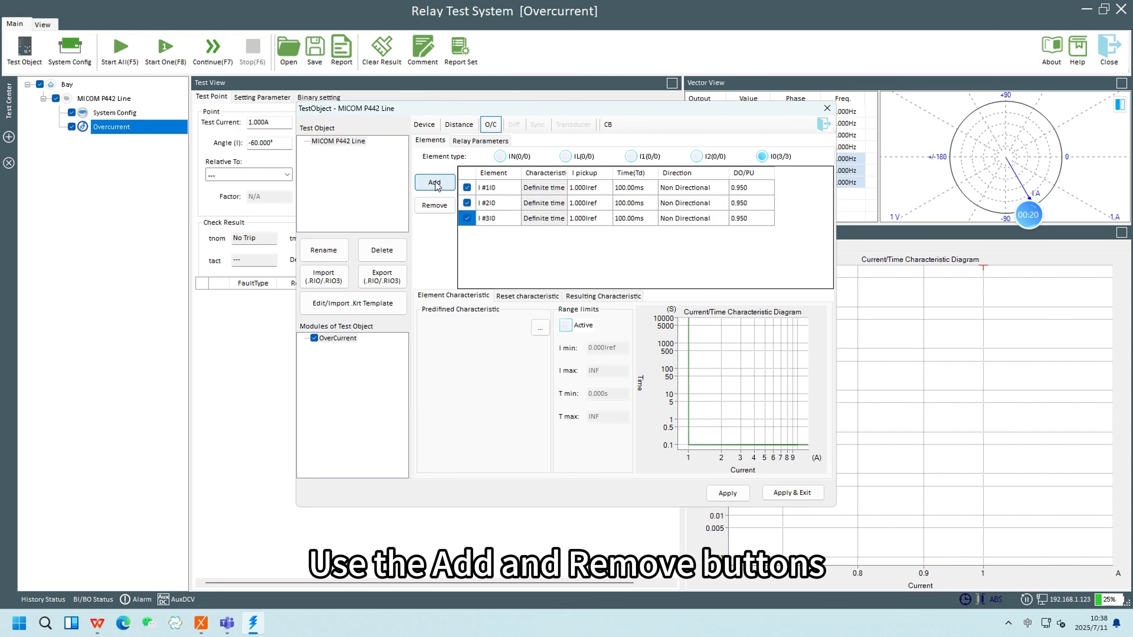
click(434, 204)
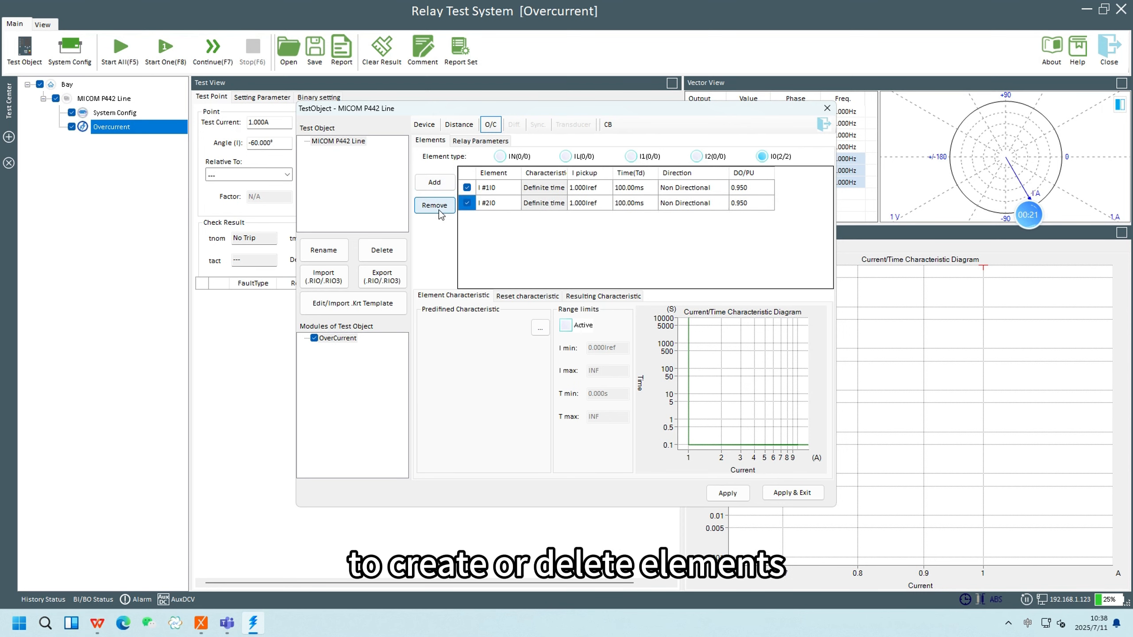
Rename the two I0 elements as 50 and 51.
double_click(498, 188)
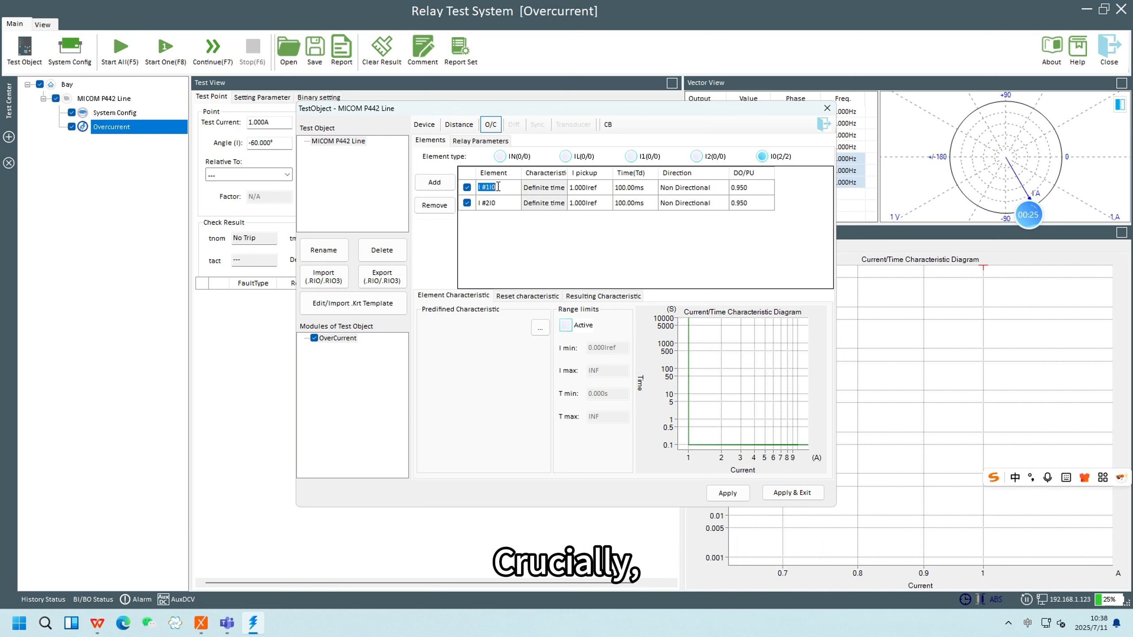
text(50)
key(Return)
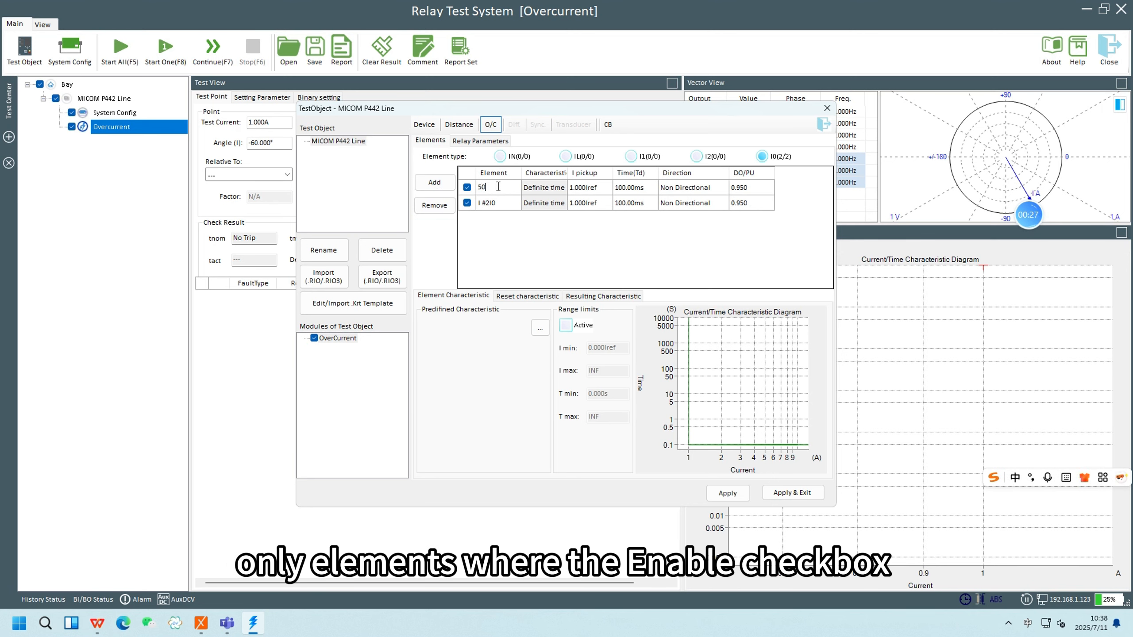
double_click(500, 204)
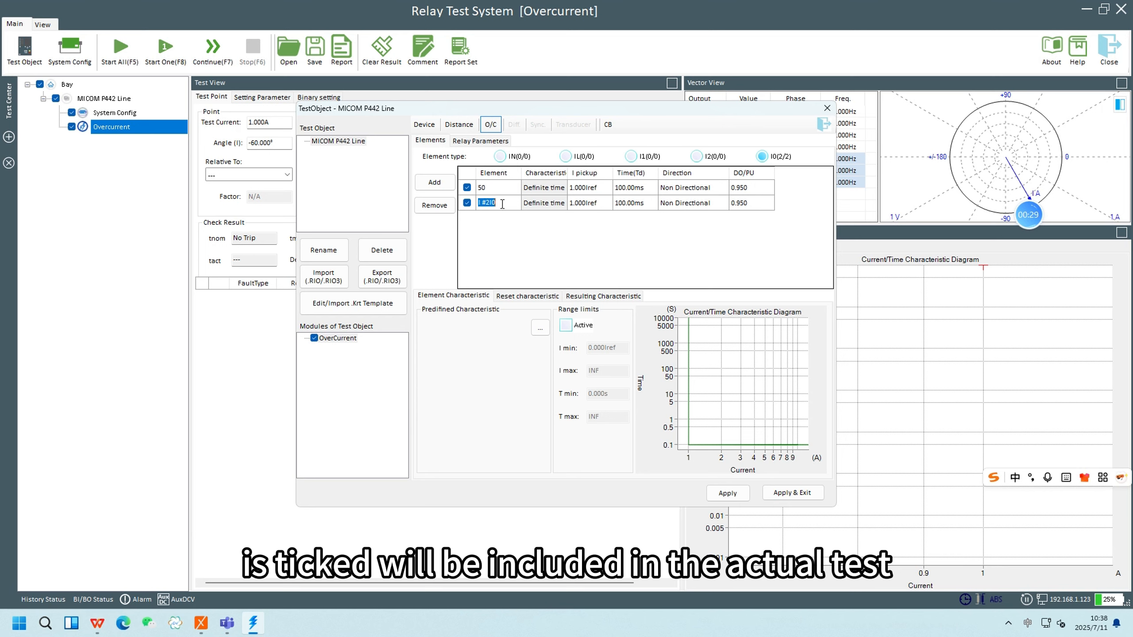
text(51)
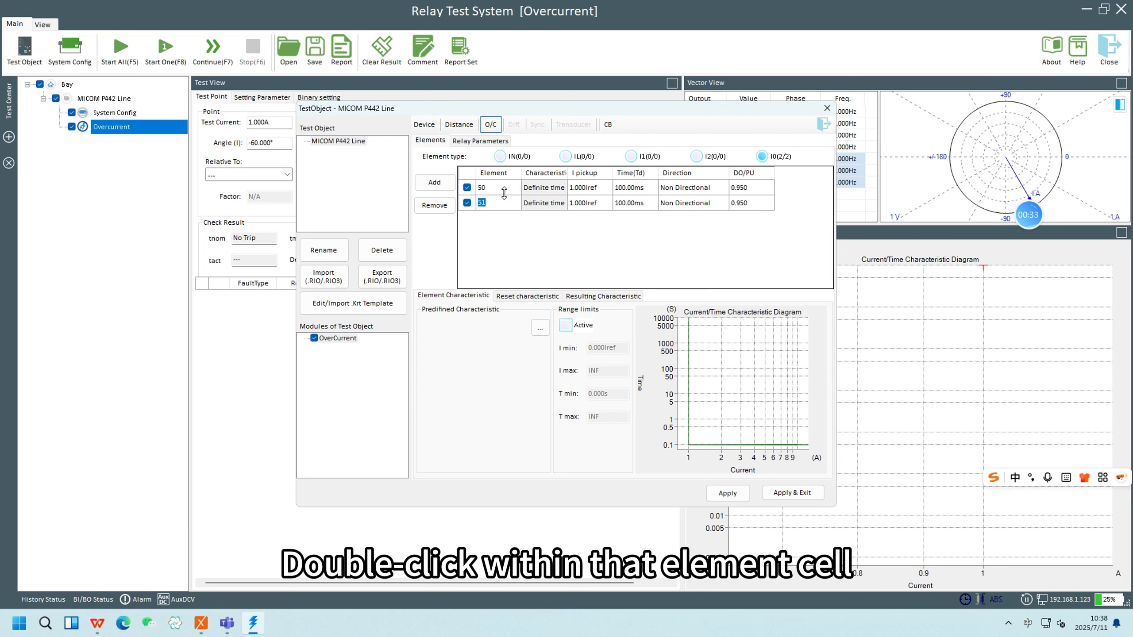
double_click(506, 190)
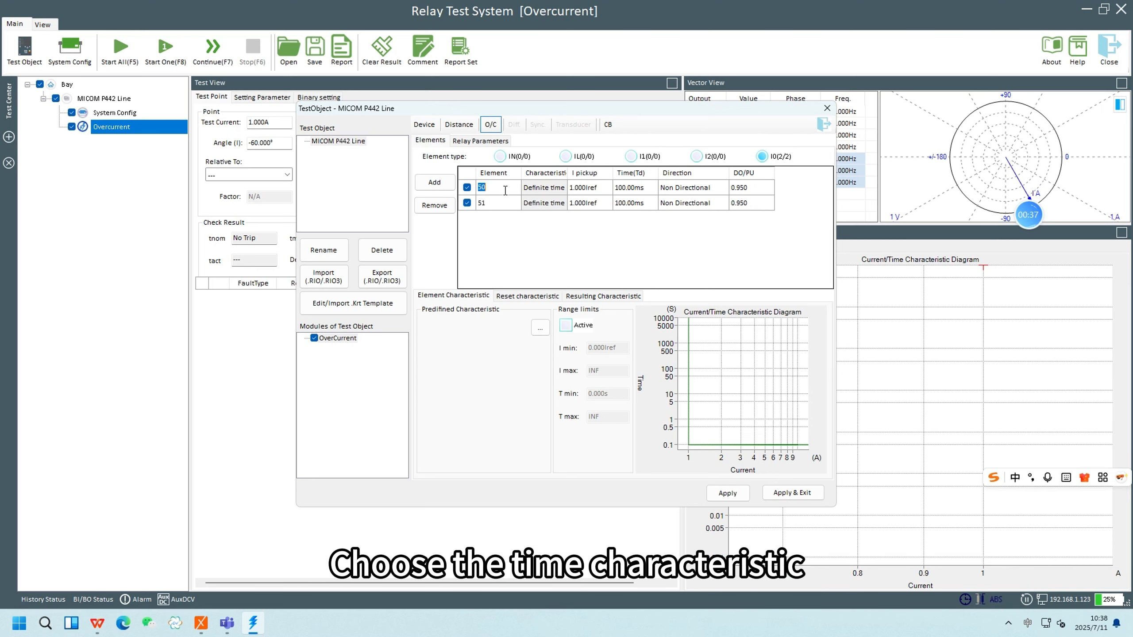
Open the characteristic library for element 51 and examine the Standard, Predifined Inverse and Userdefined curve groups, including the curve import option.
click(553, 190)
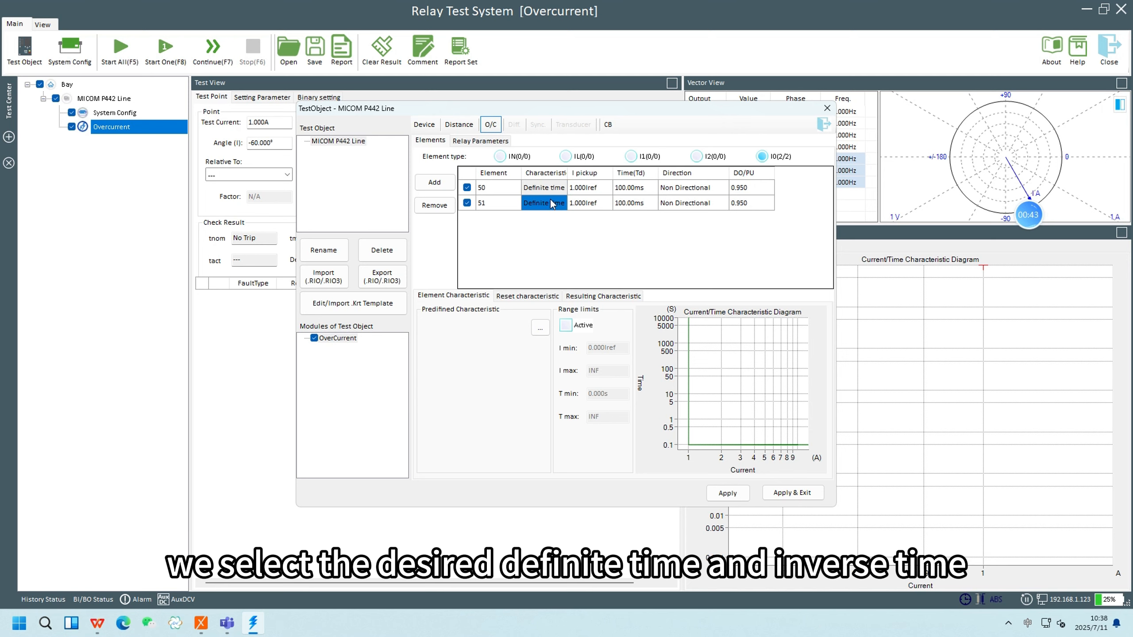
click(540, 328)
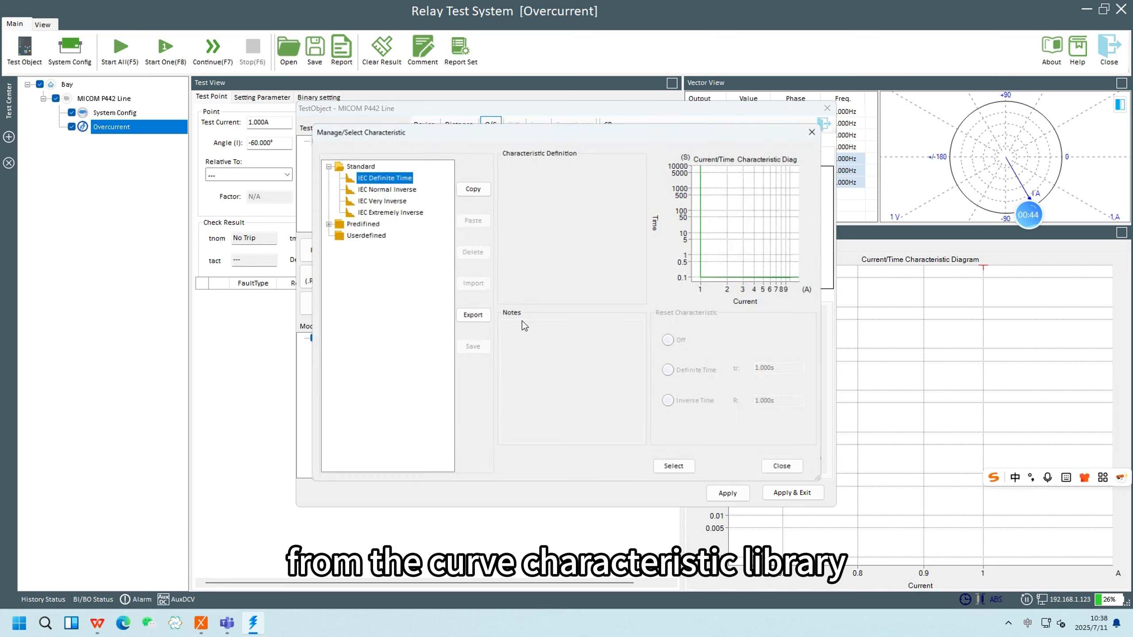
click(352, 163)
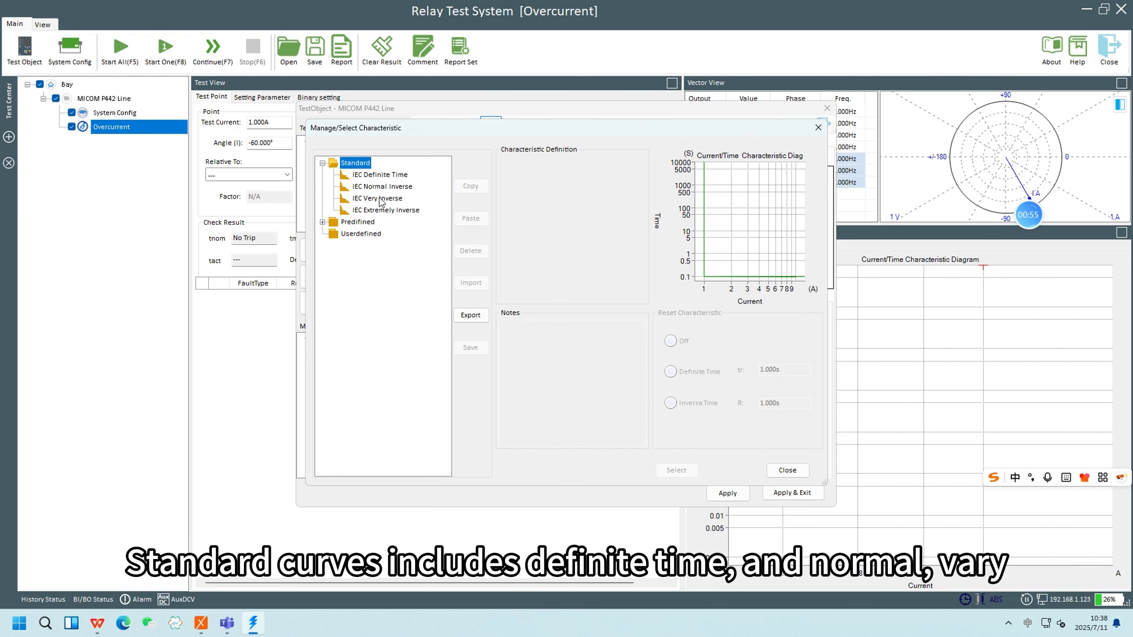
click(322, 222)
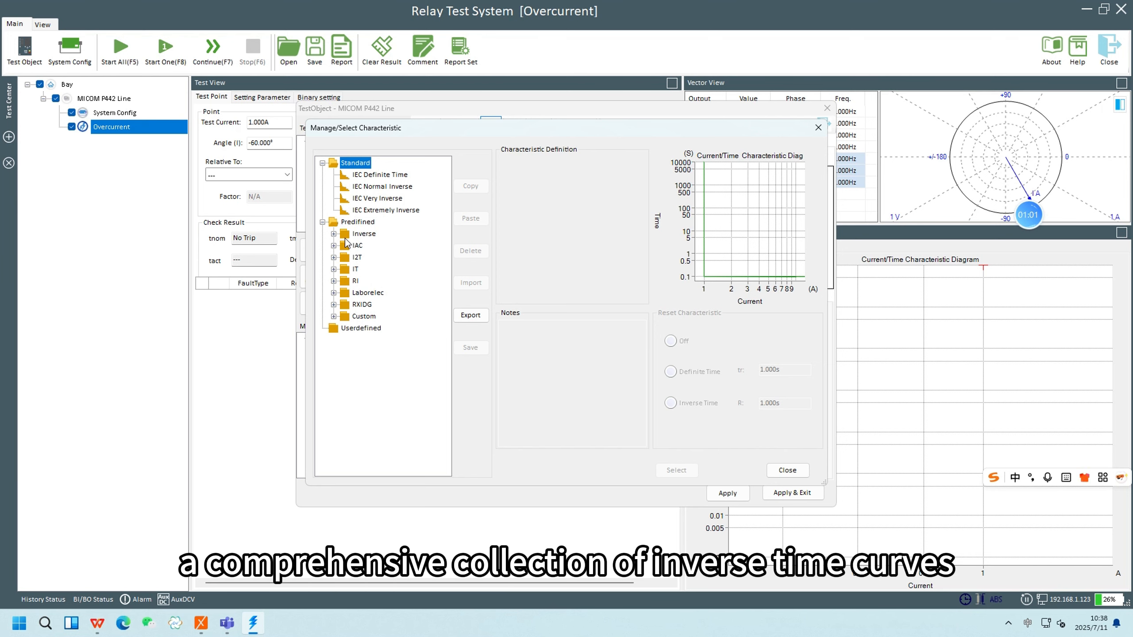
click(334, 233)
scroll(356, 247, down, 10)
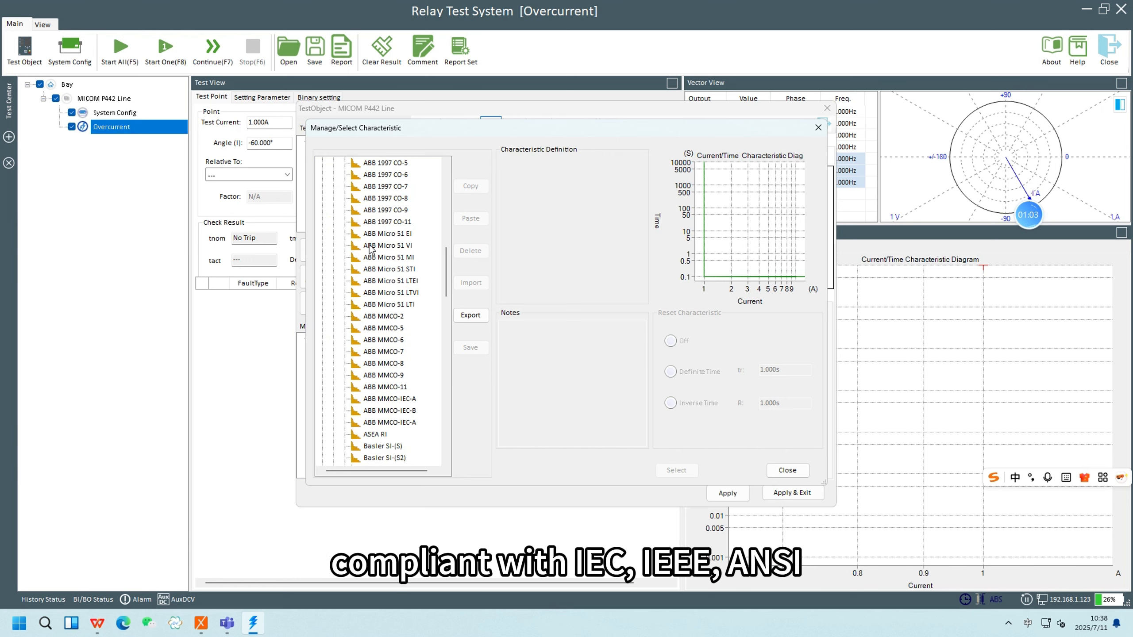
scroll(369, 249, down, 15)
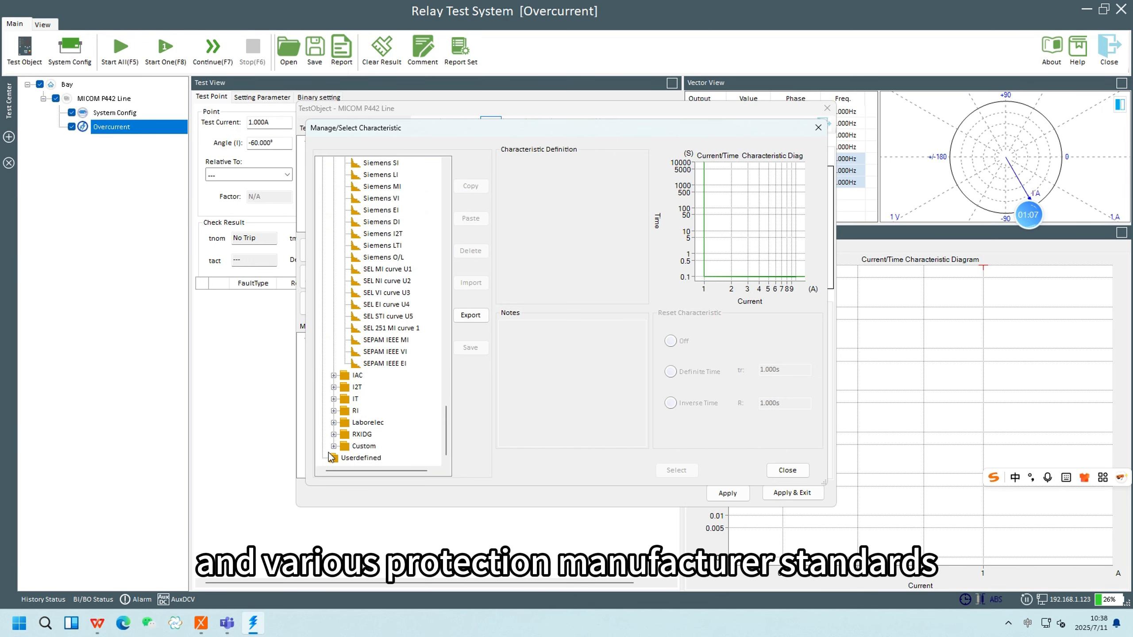
click(365, 460)
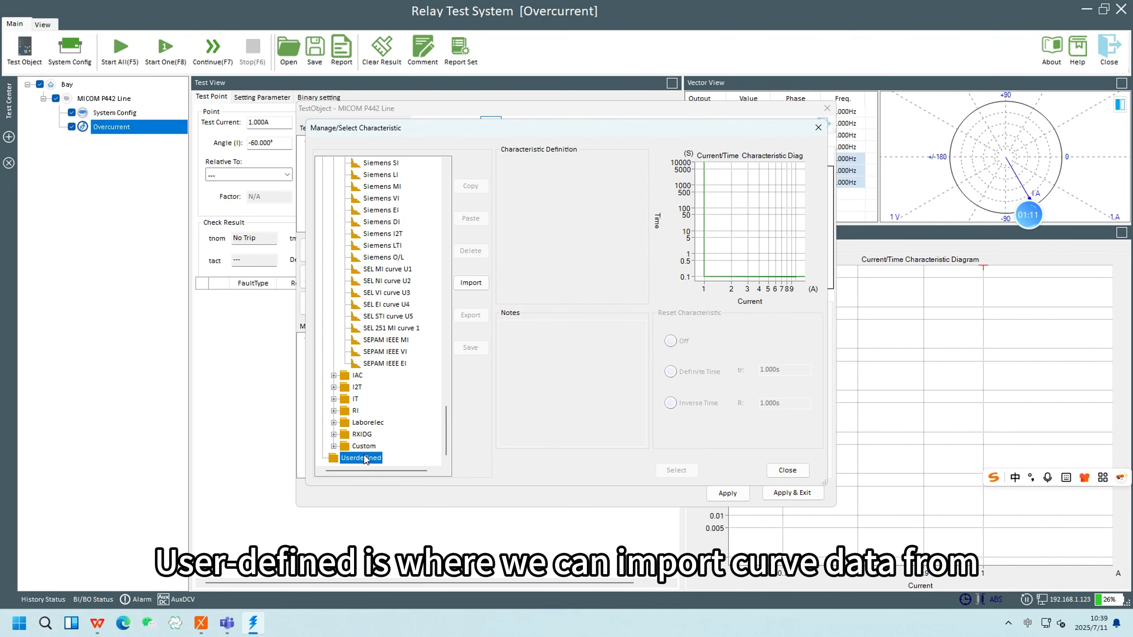
click(471, 283)
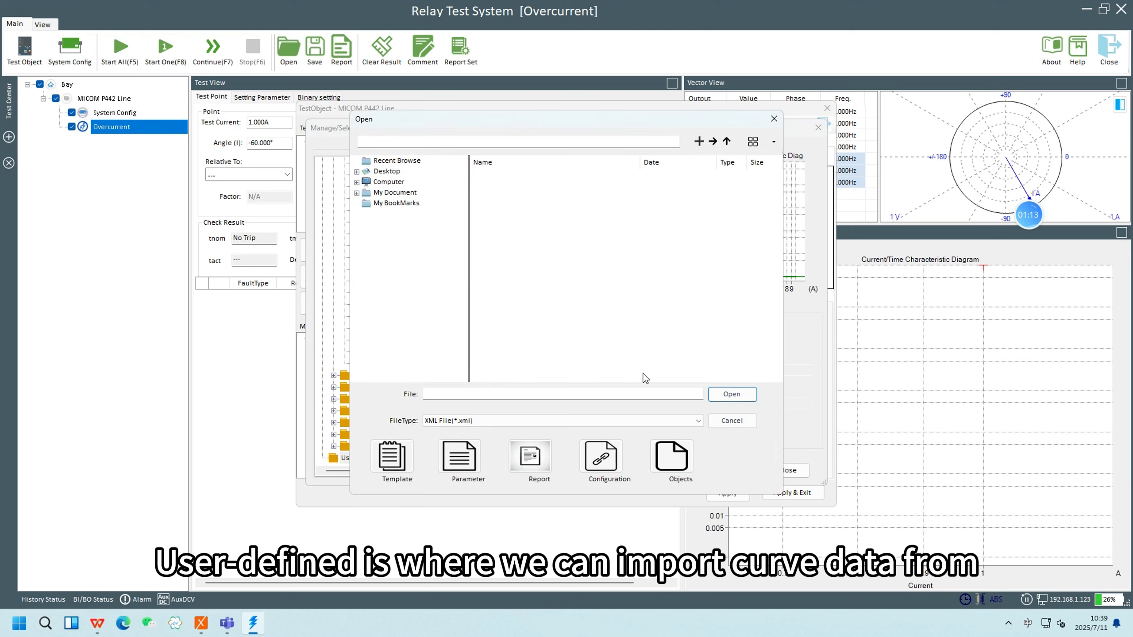
click(728, 421)
Assign the standard IEC Normal Inverse curve to element 51.
scroll(417, 323, up, 13)
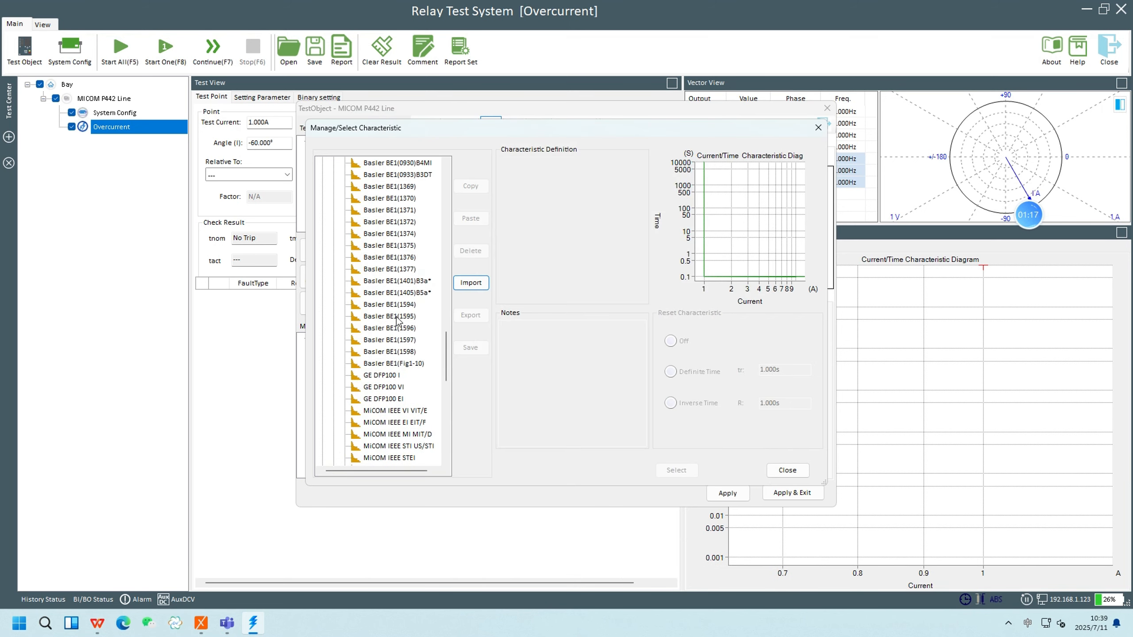
scroll(437, 305, up, 10)
click(388, 187)
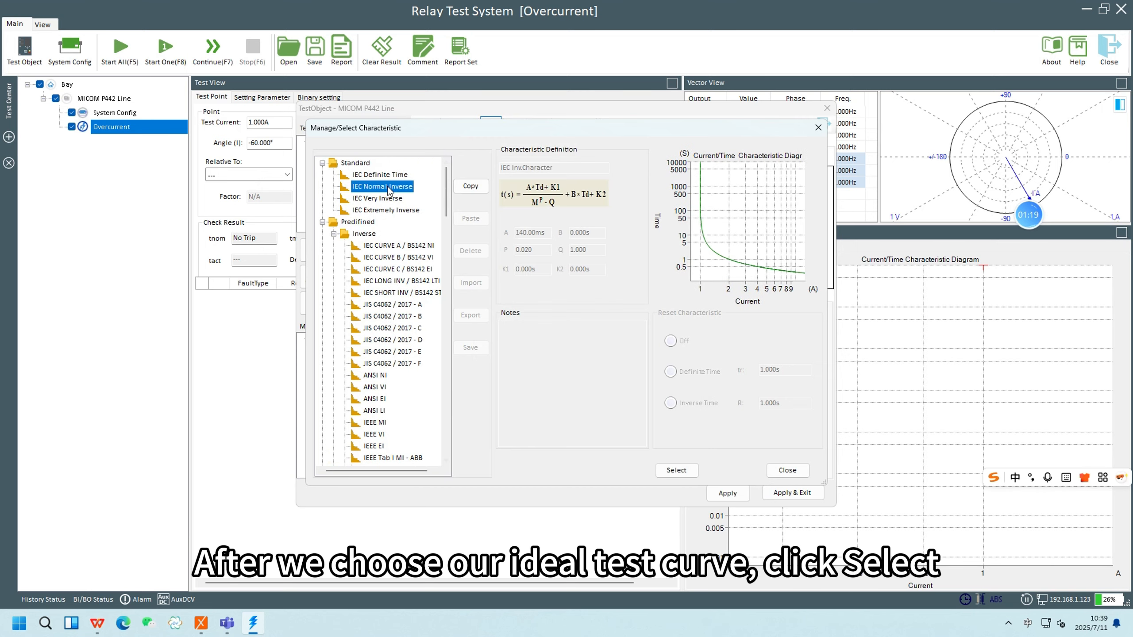
click(676, 470)
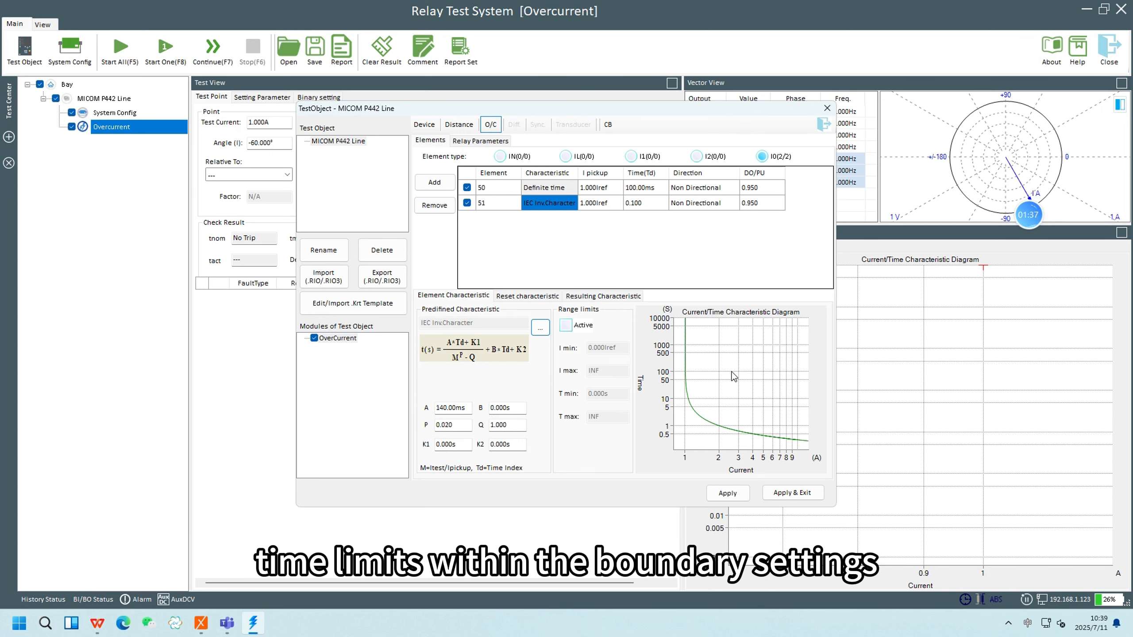
Review the pickup current and time settings of elements 50 and 51.
double_click(600, 187)
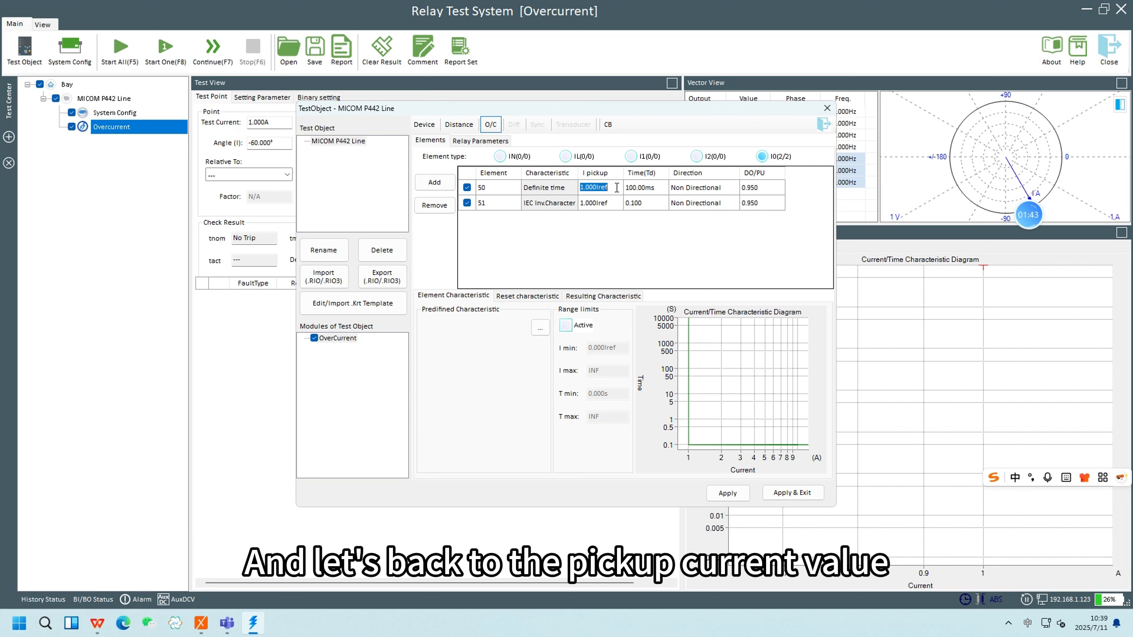
double_click(635, 187)
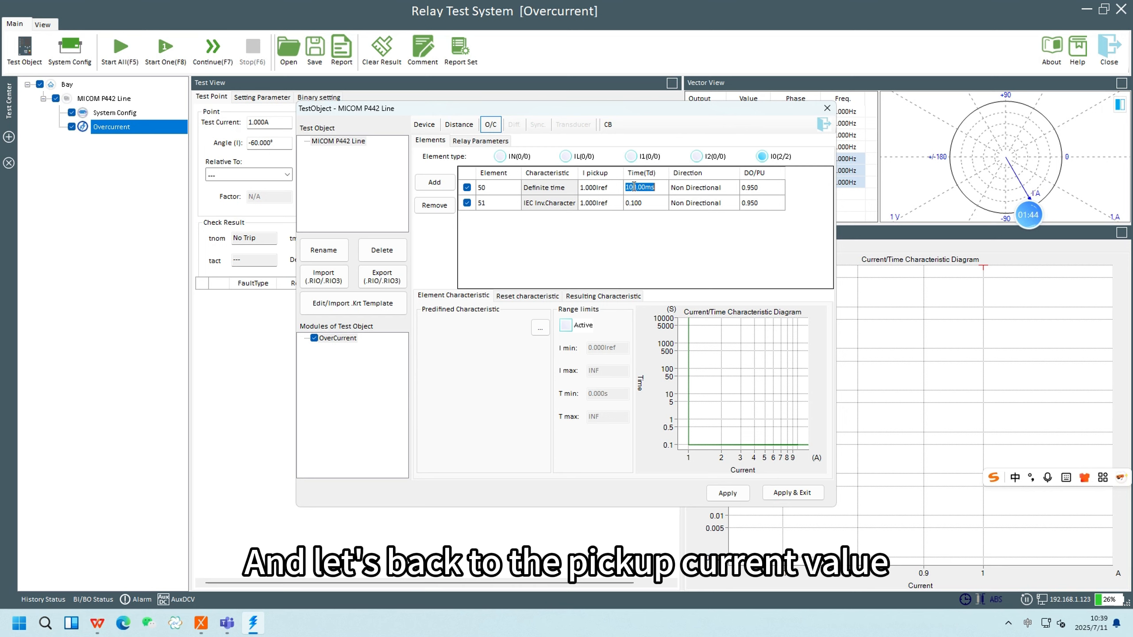
double_click(592, 203)
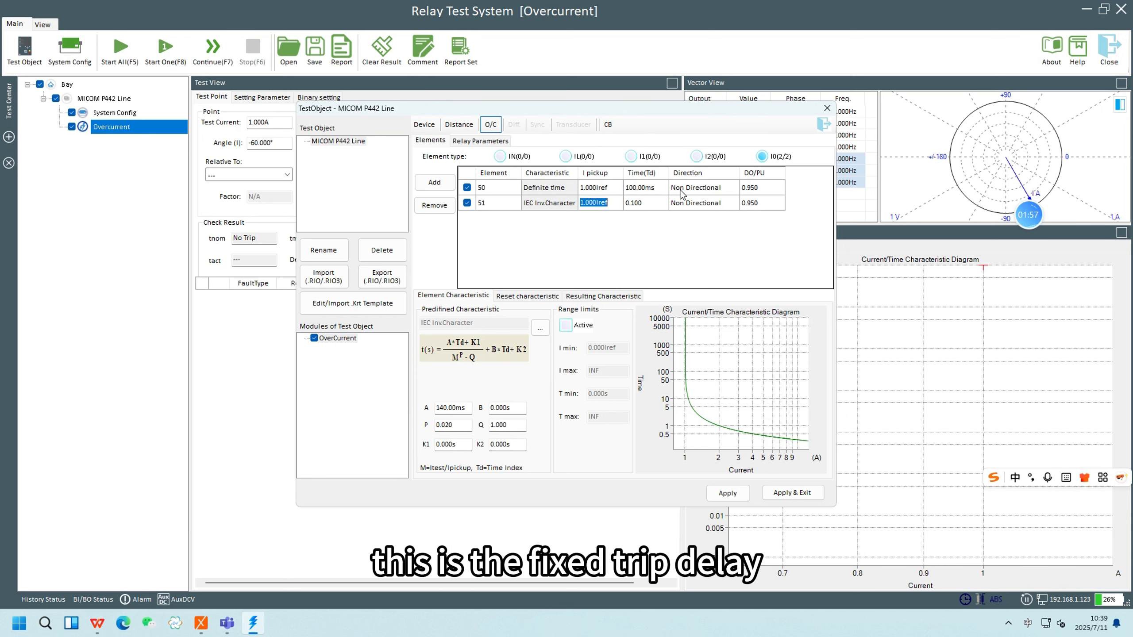
double_click(648, 188)
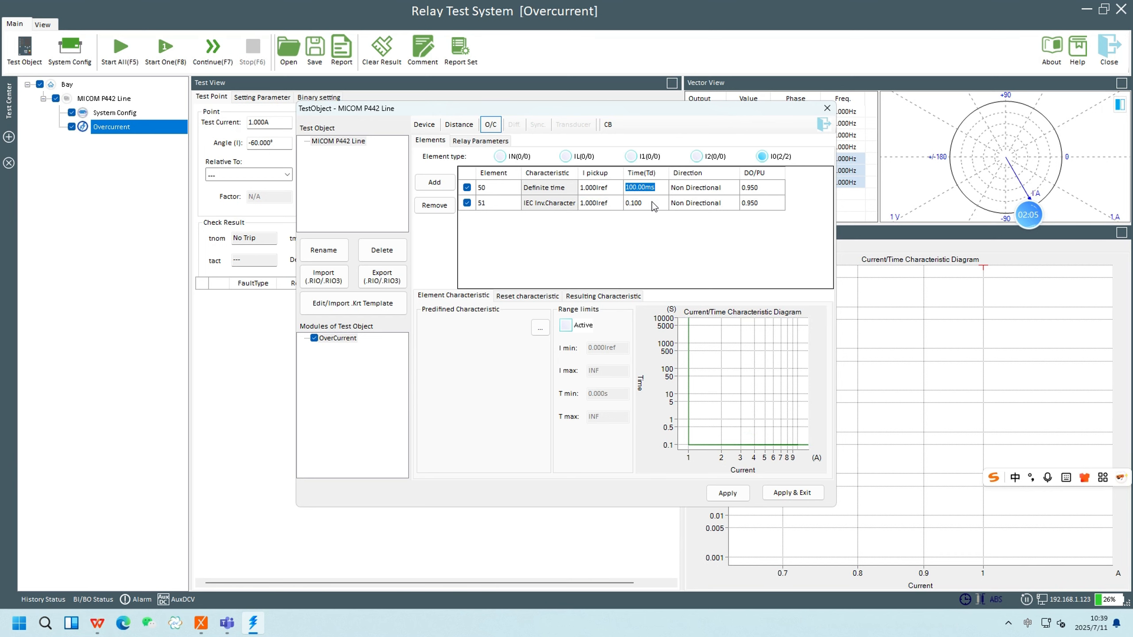
click(654, 204)
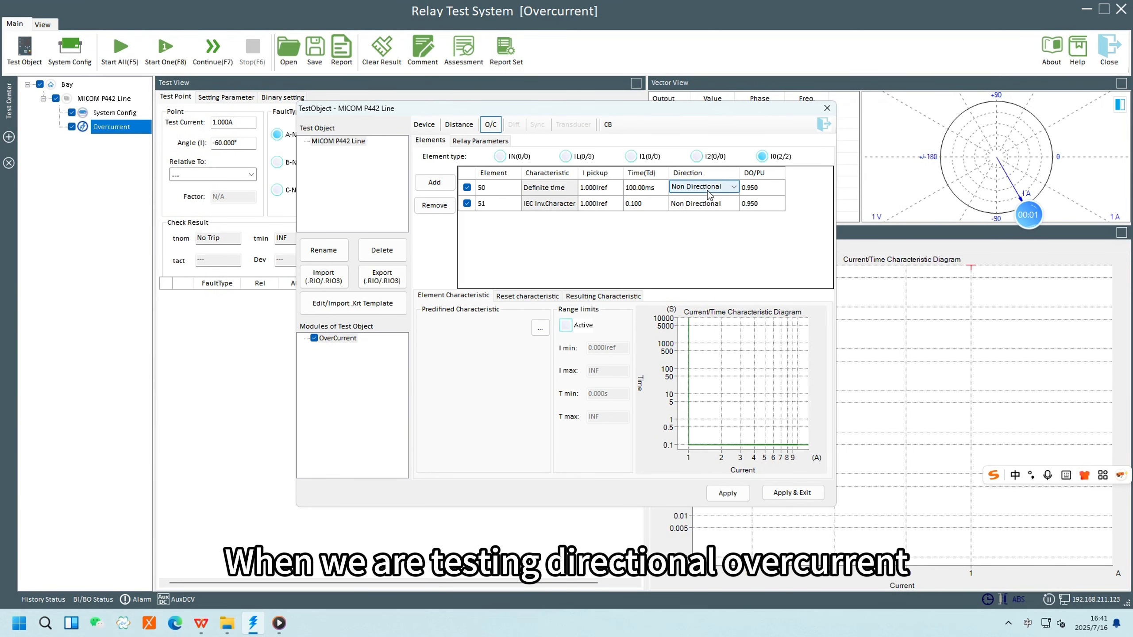
Set the directional behavior in the relay parameters to Directional.
click(692, 190)
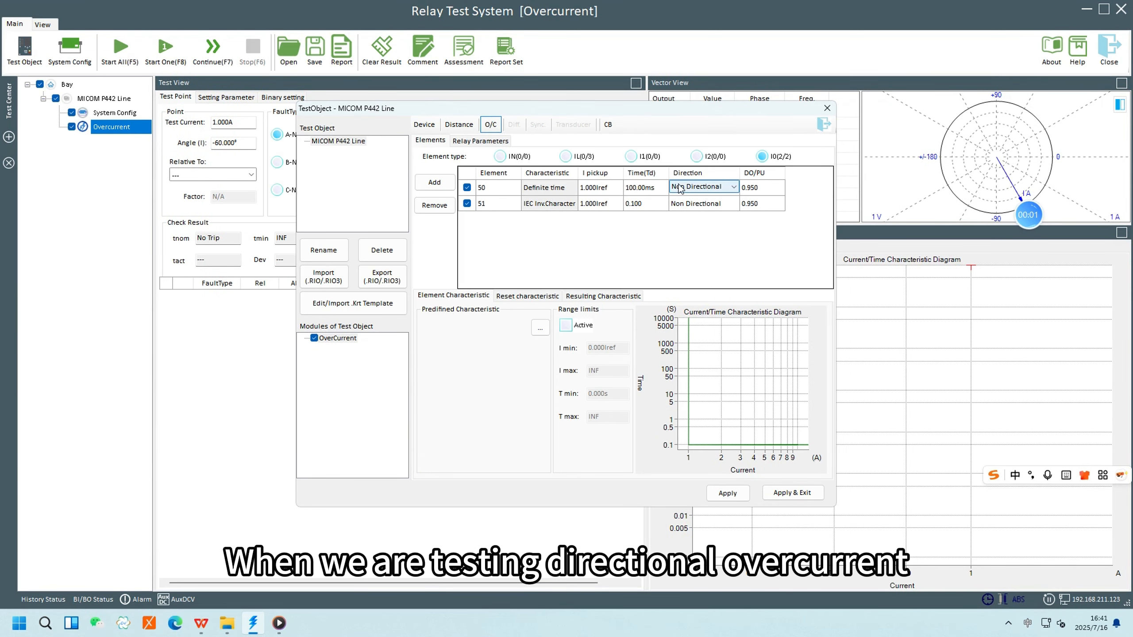
click(487, 142)
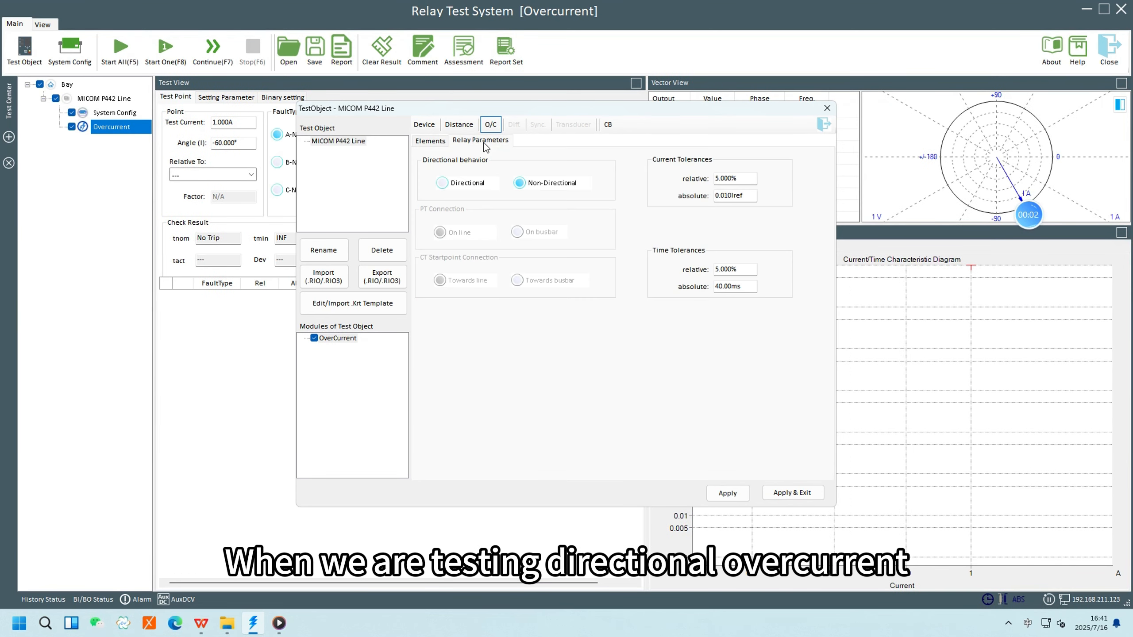
click(443, 183)
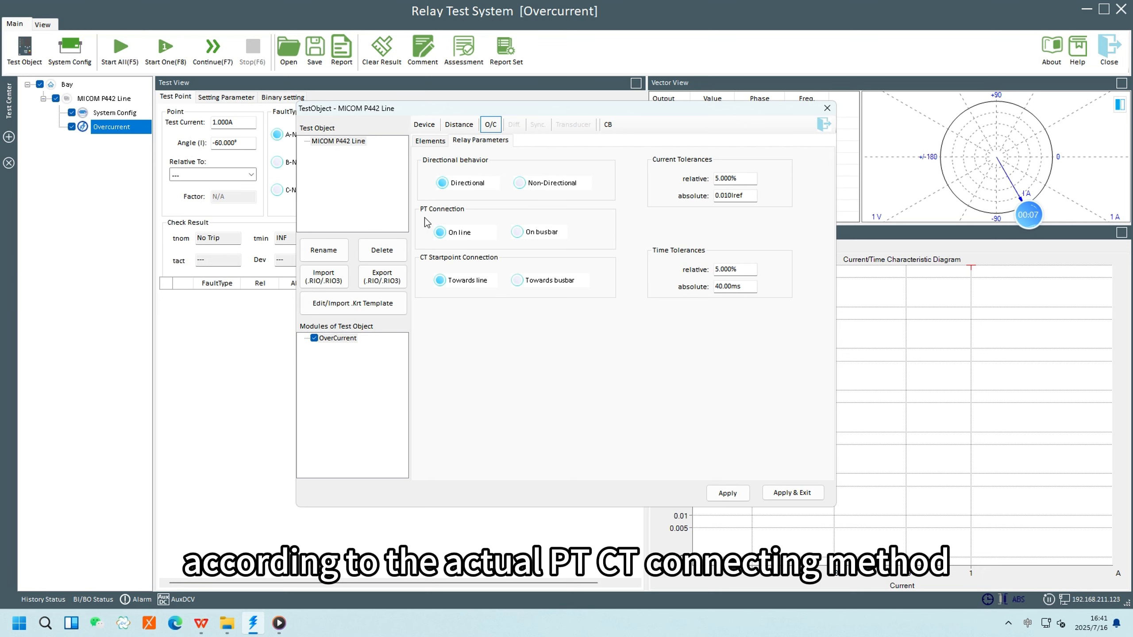
Return to the overcurrent elements, set element 50's direction to Forward, and open the direction choices for element 51.
click(432, 144)
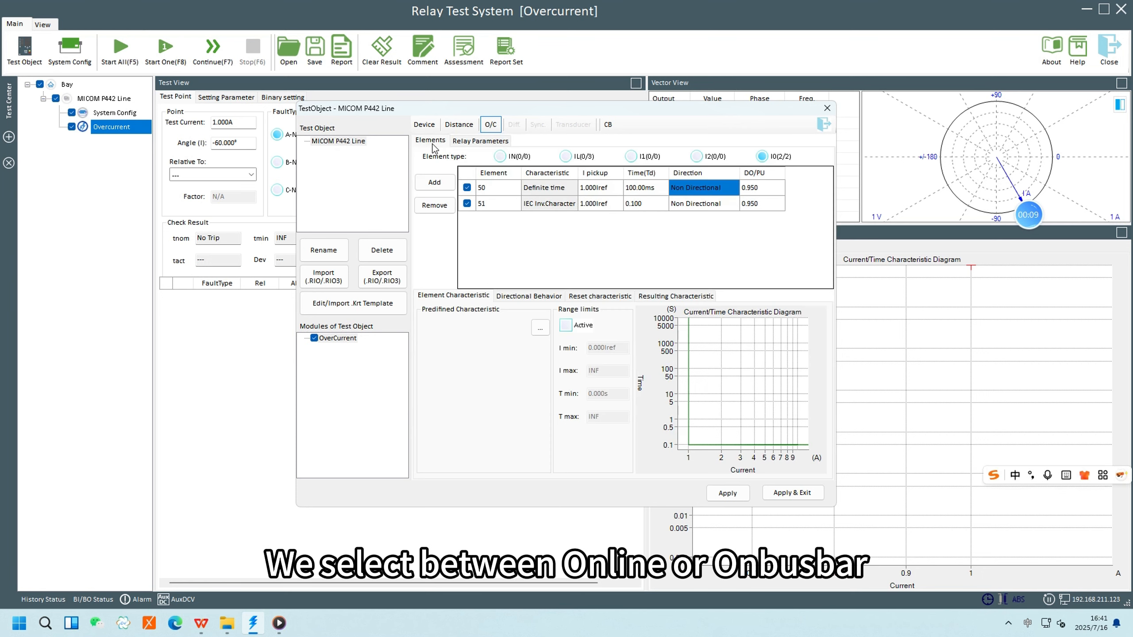
click(709, 187)
click(710, 191)
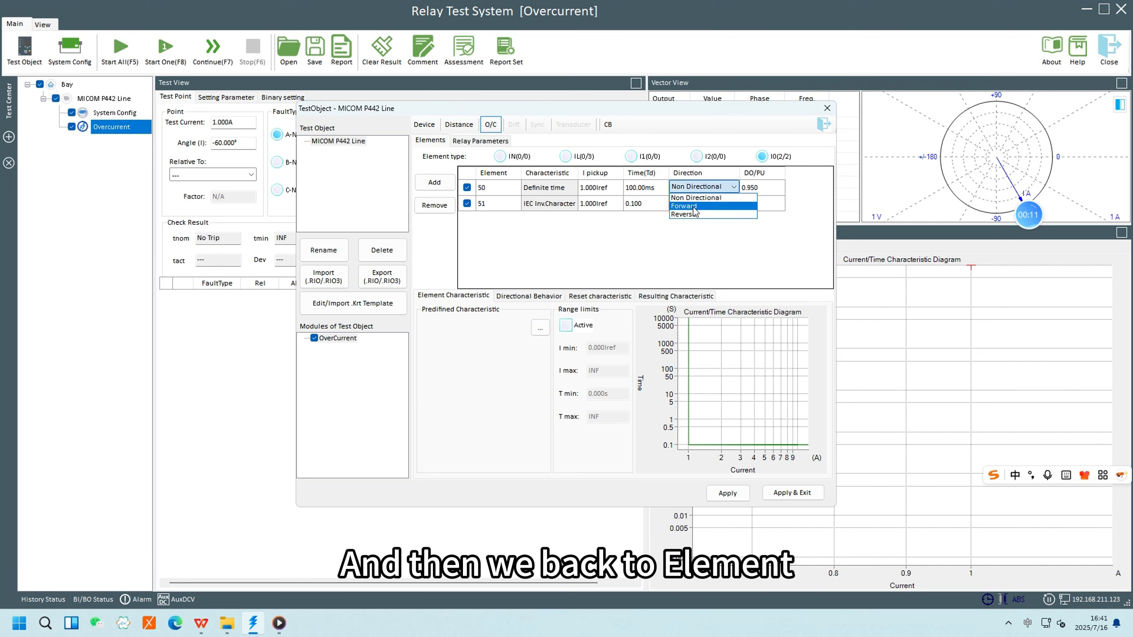
click(695, 206)
click(694, 206)
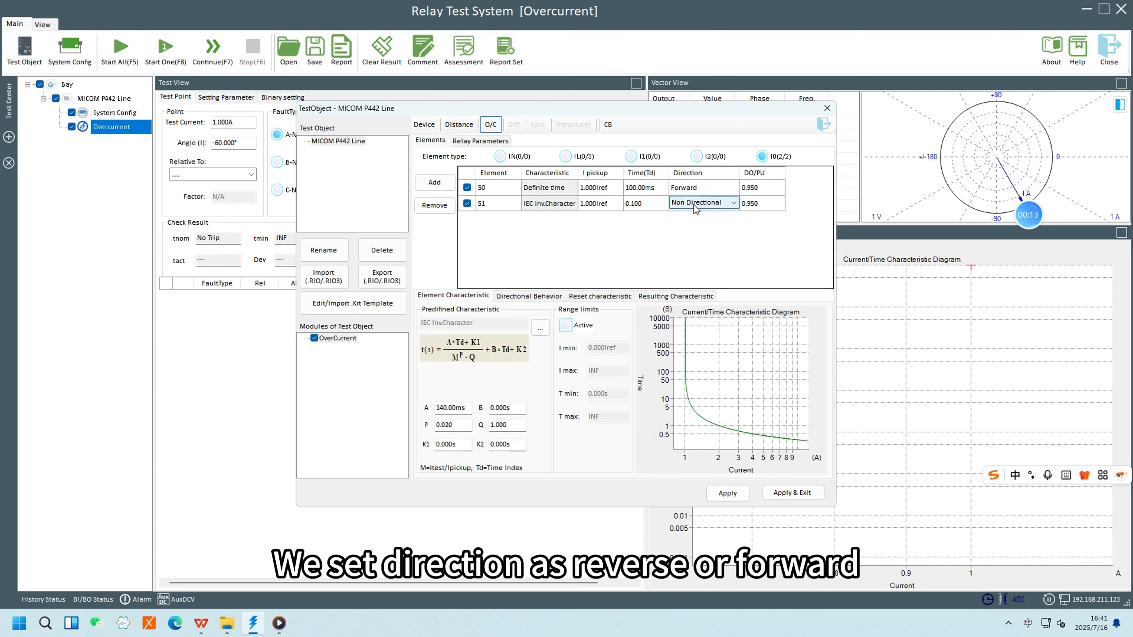
click(694, 206)
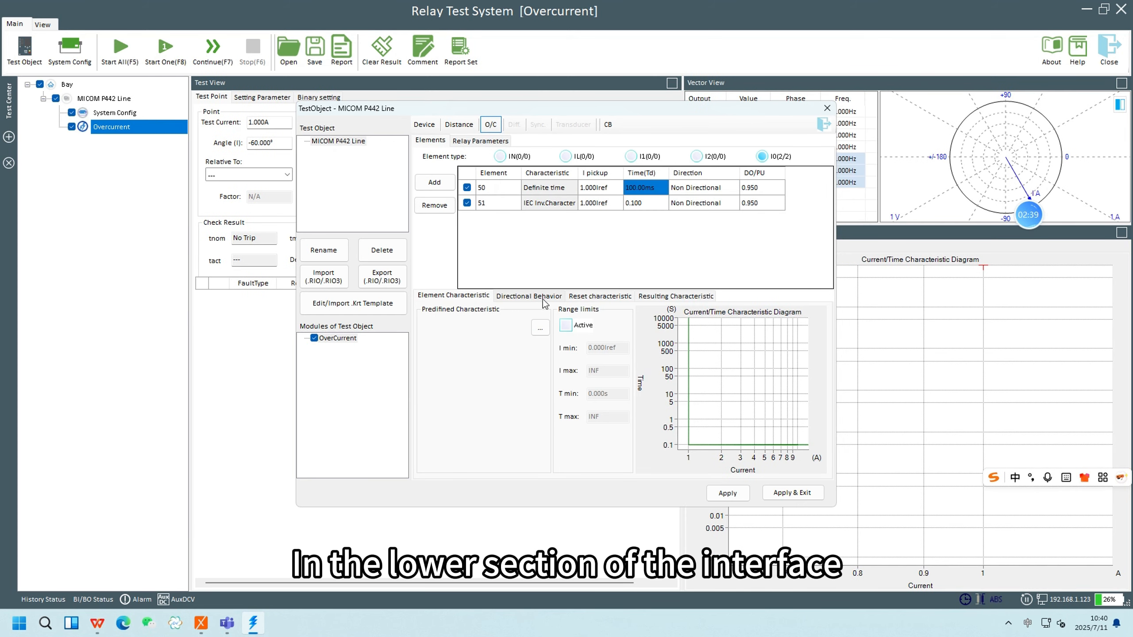
Check the directional behavior of element 50, try the Definite time reset characteristic, and set it to Inverse time.
click(543, 298)
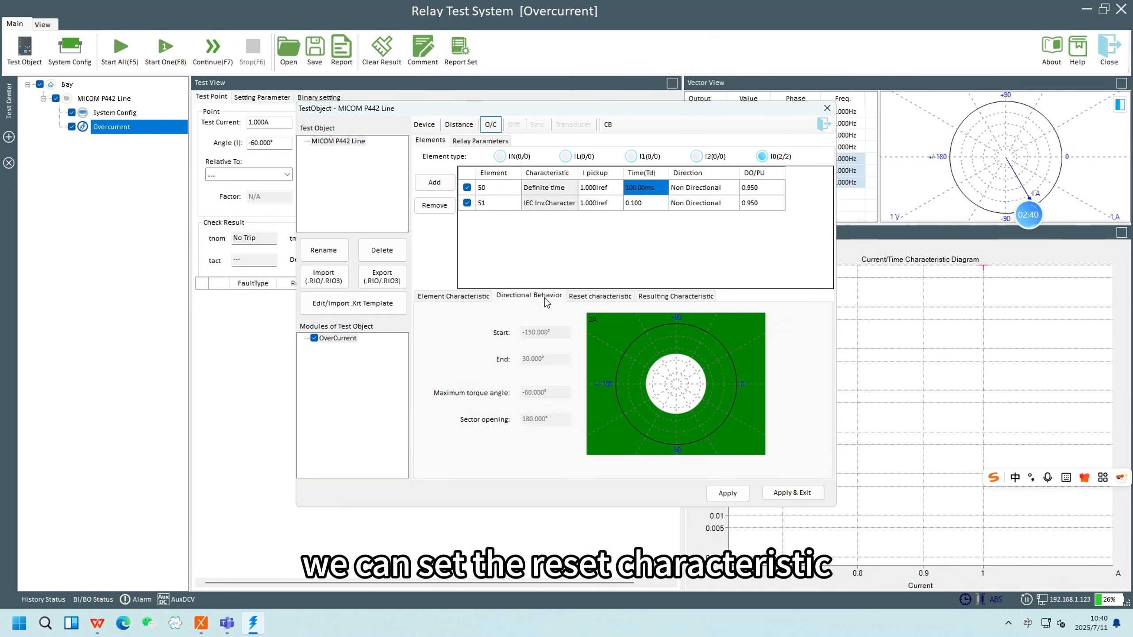
click(582, 297)
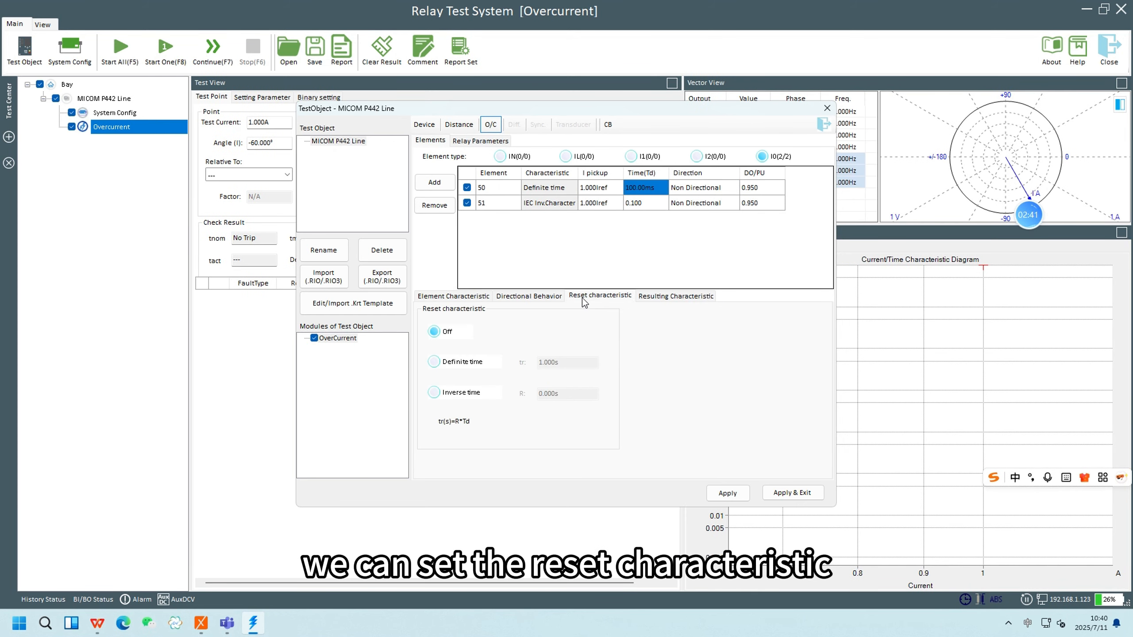
click(463, 362)
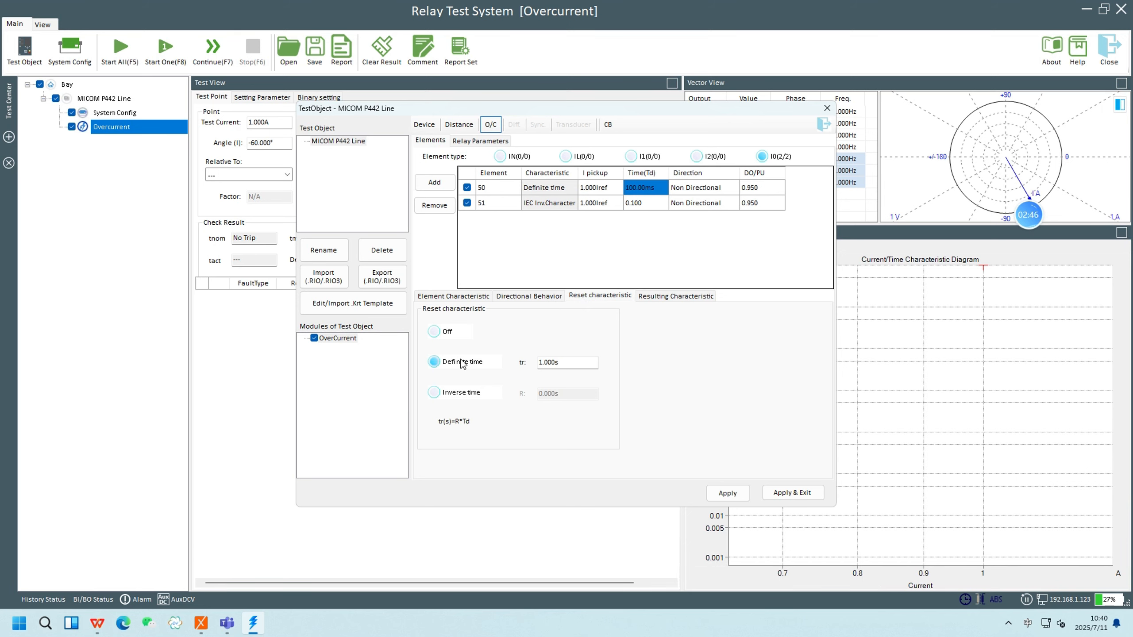
click(459, 391)
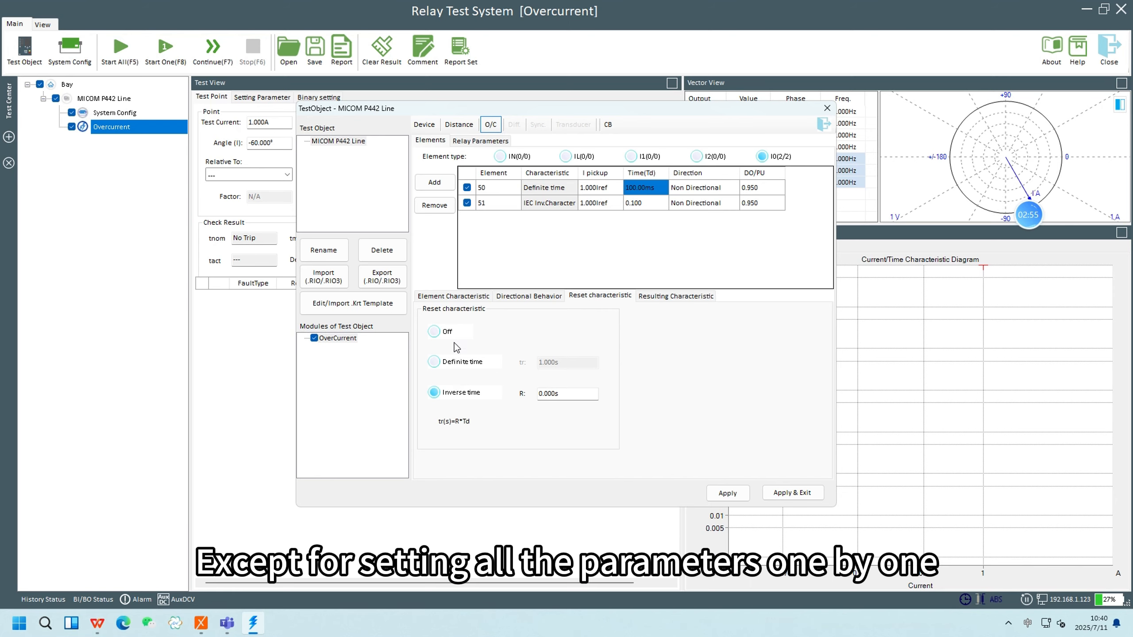
Import the relay settings from P444&P643.P444.003.xrio into the test object with the Default filter, and save them.
click(381, 308)
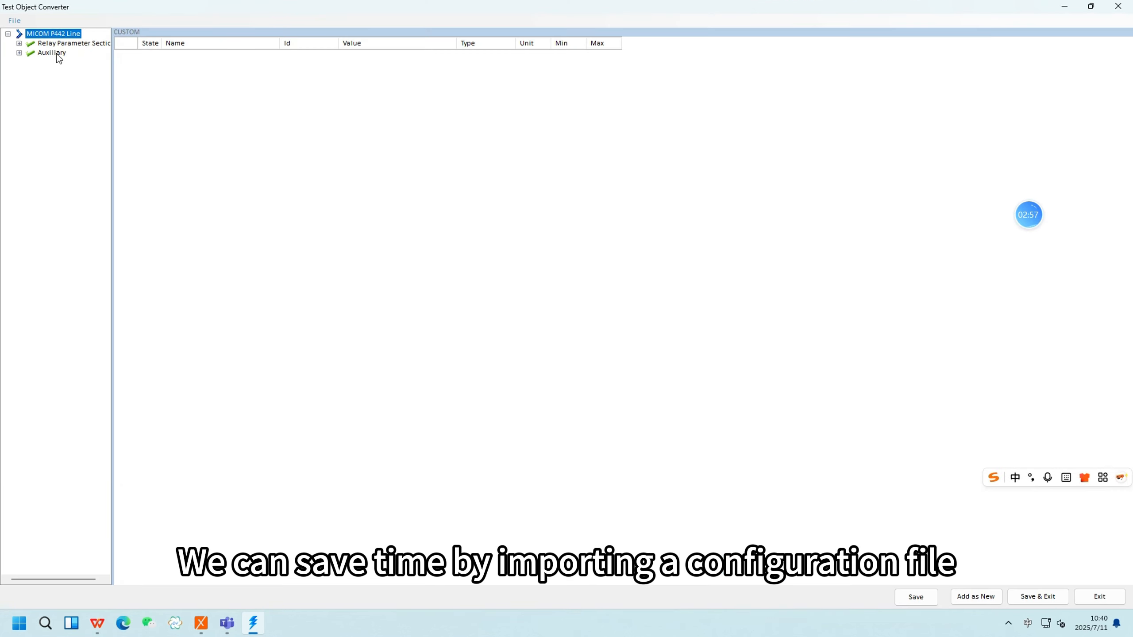
click(14, 20)
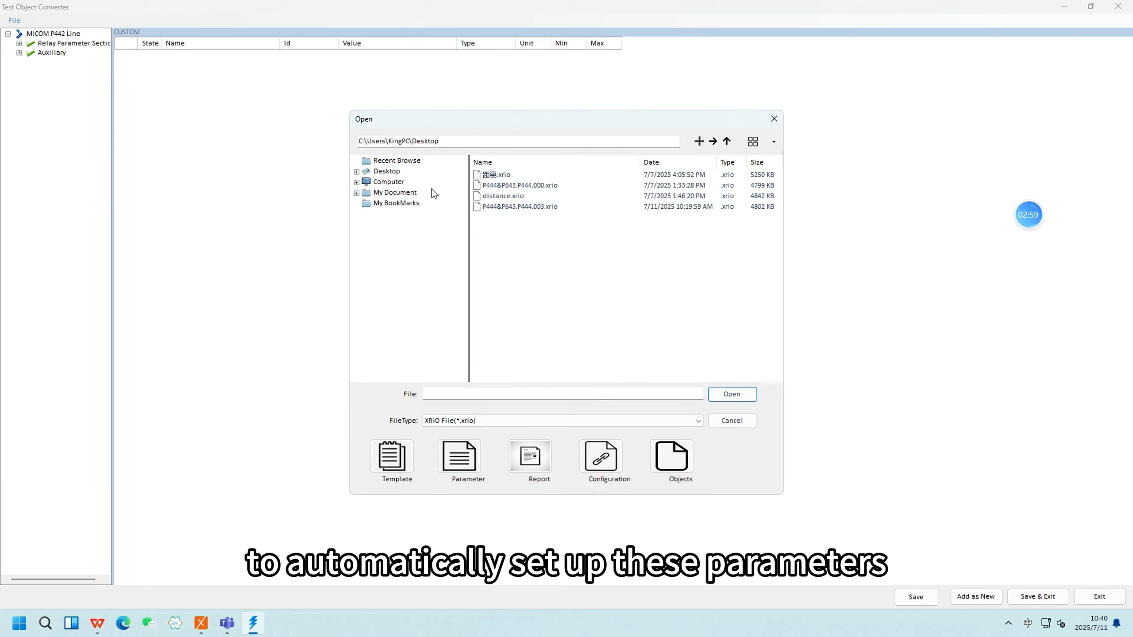
click(537, 207)
click(734, 394)
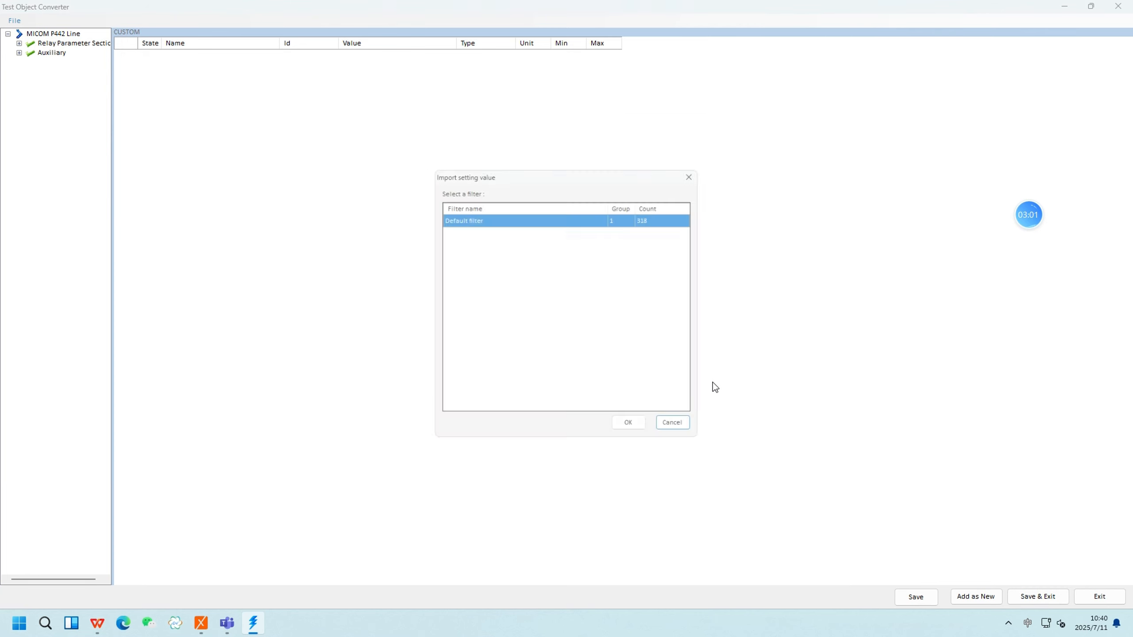
click(633, 430)
click(1038, 596)
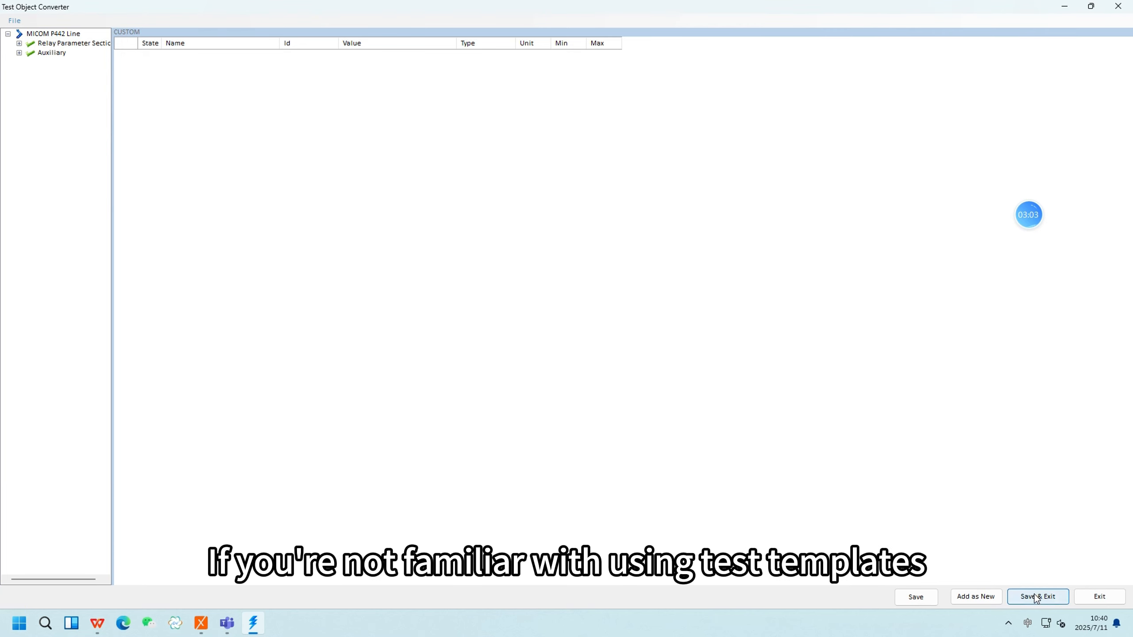
click(573, 350)
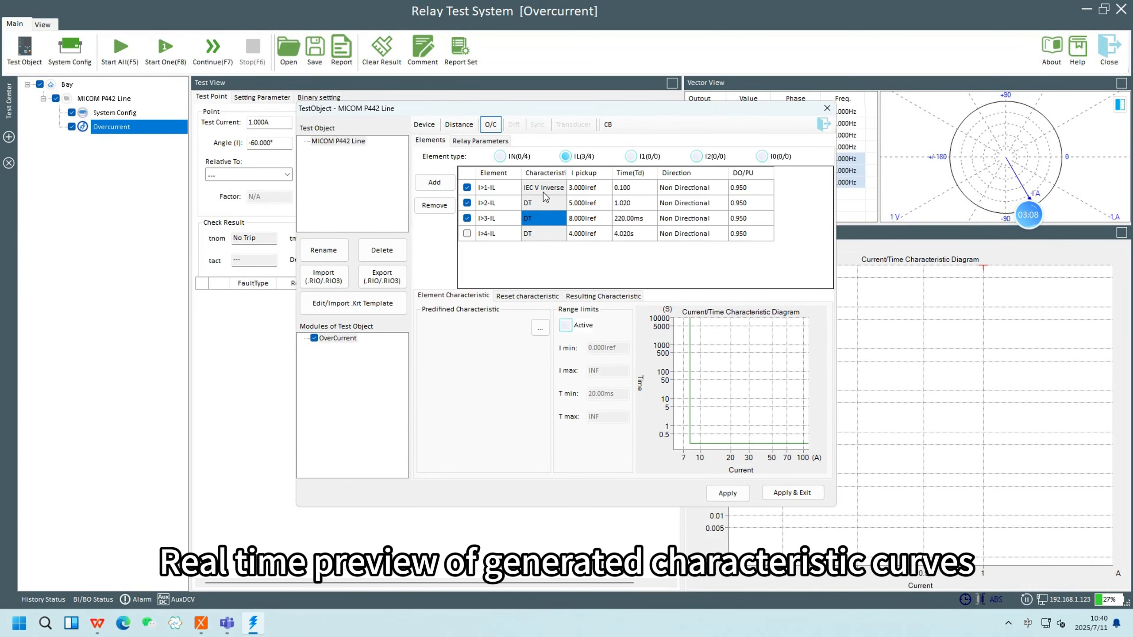
Review the I>1-IL curve, the resulting characteristic and the relay tolerances, and apply the test object settings.
click(543, 193)
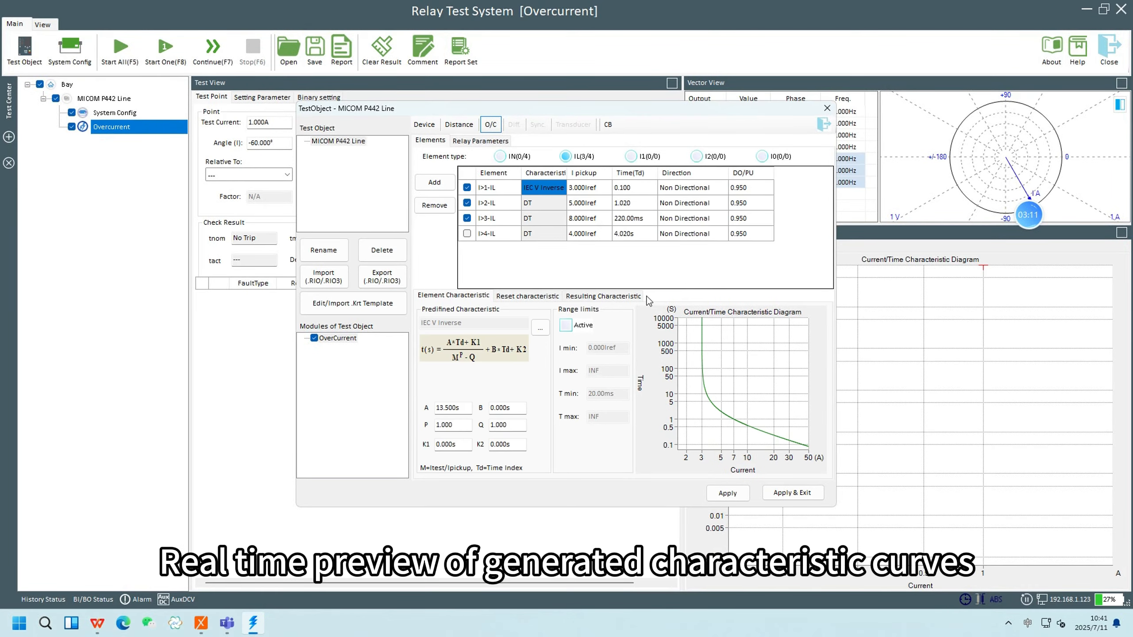
click(629, 297)
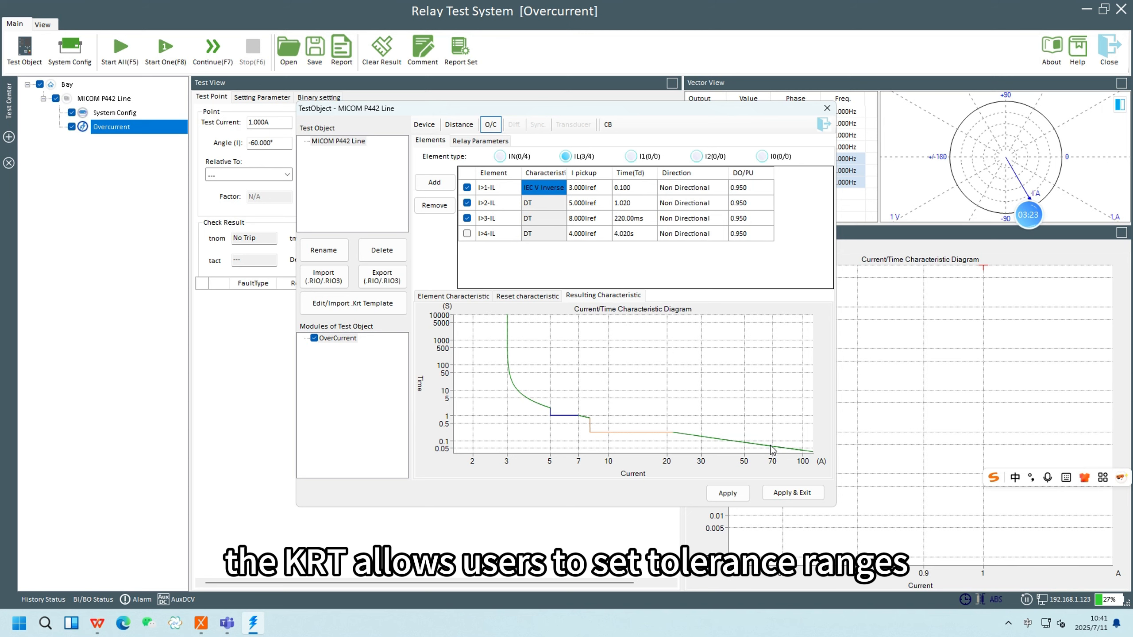
click(491, 141)
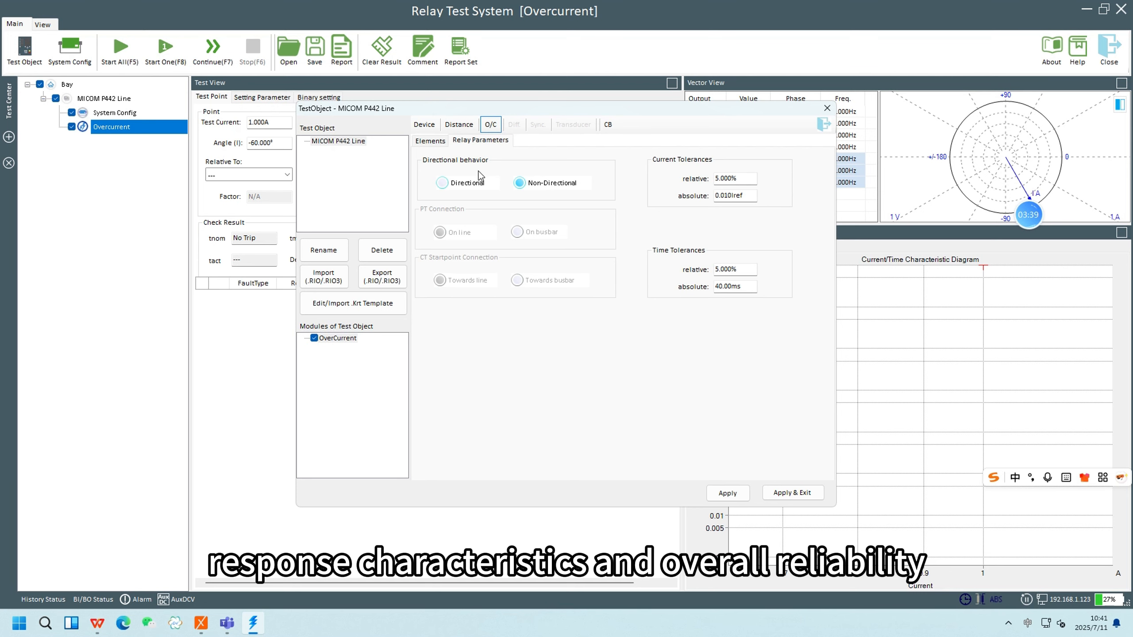
click(430, 141)
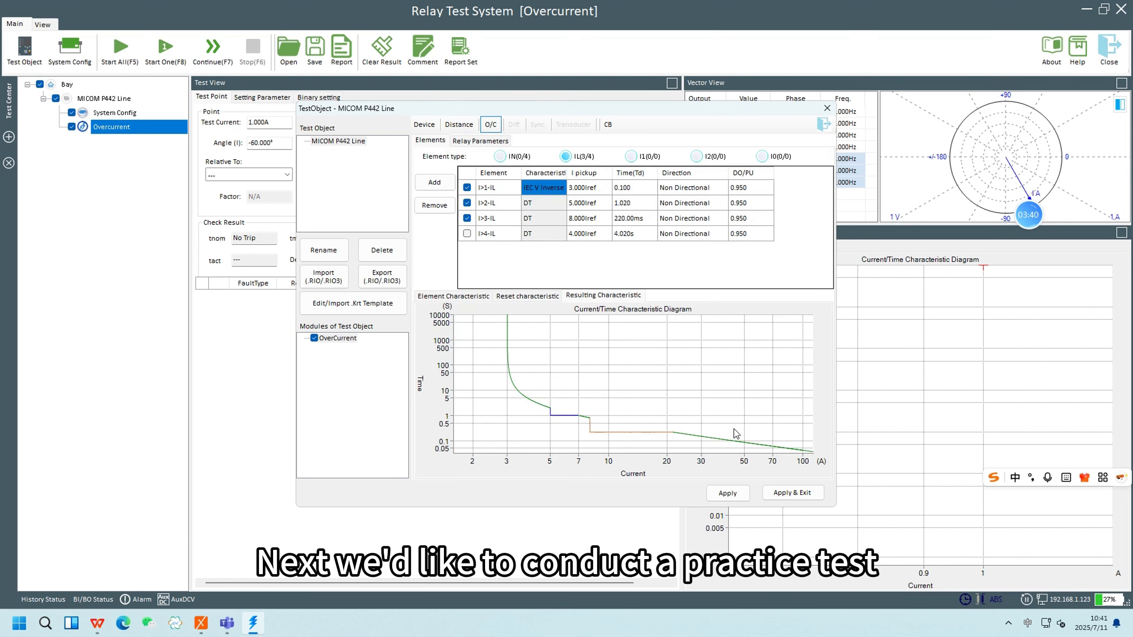
click(786, 496)
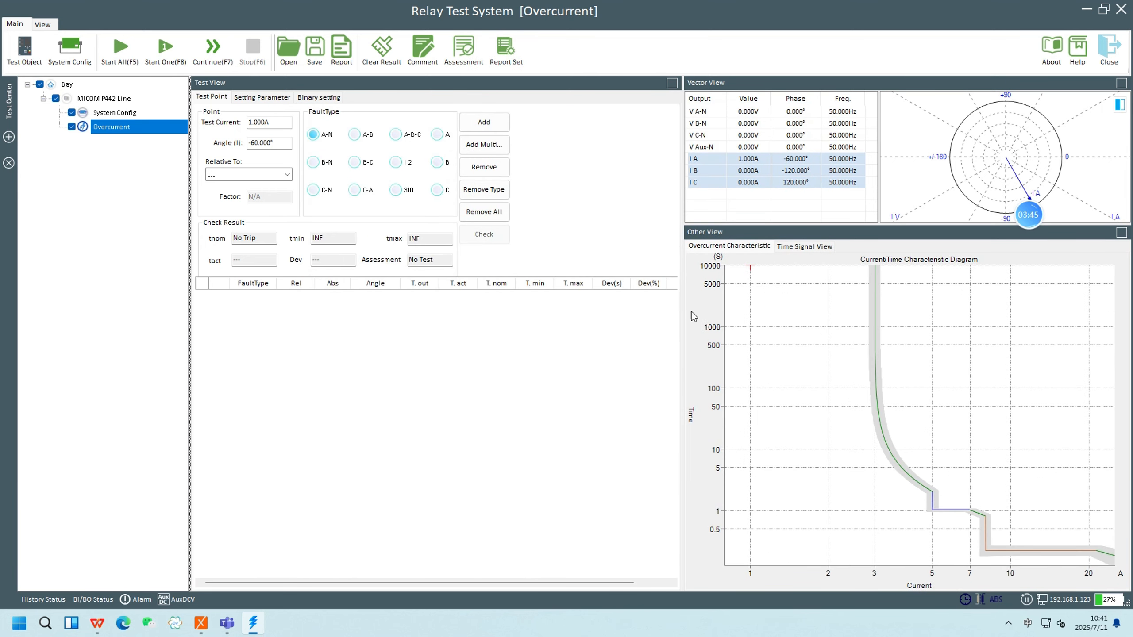
Add a single A-N test point with a test current of 1.000 A and an angle of -60°.
click(275, 123)
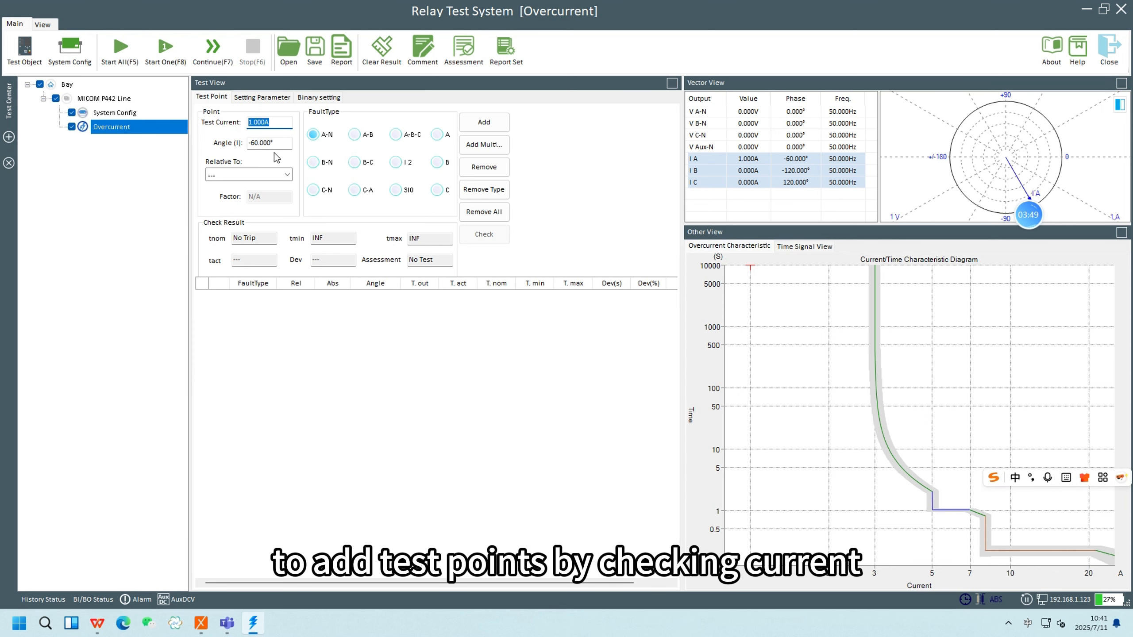
click(272, 144)
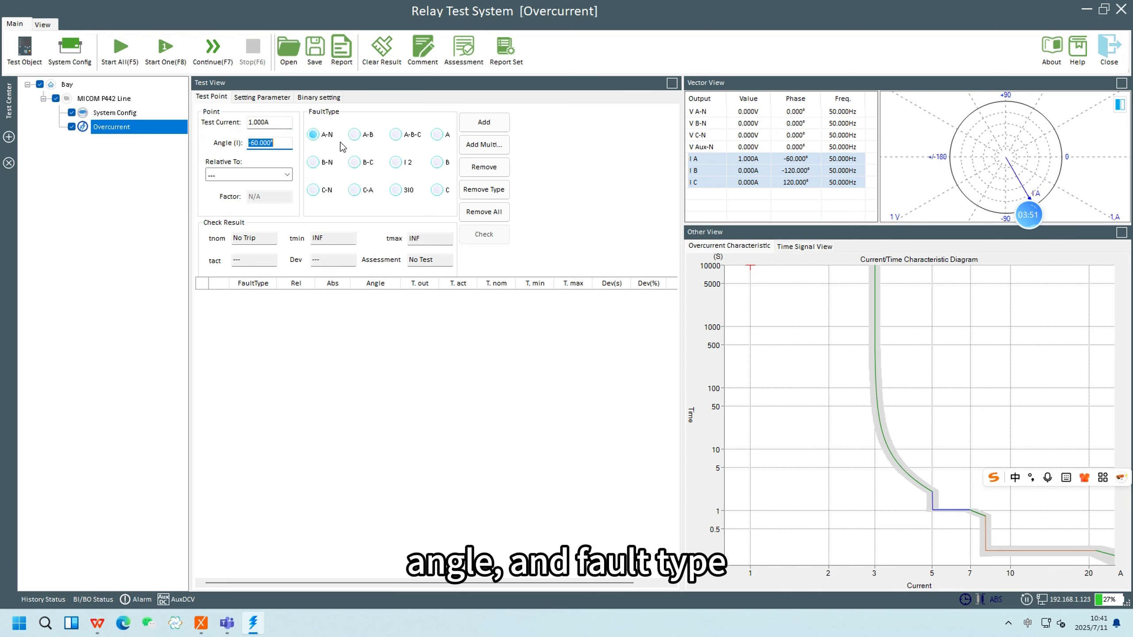
click(482, 122)
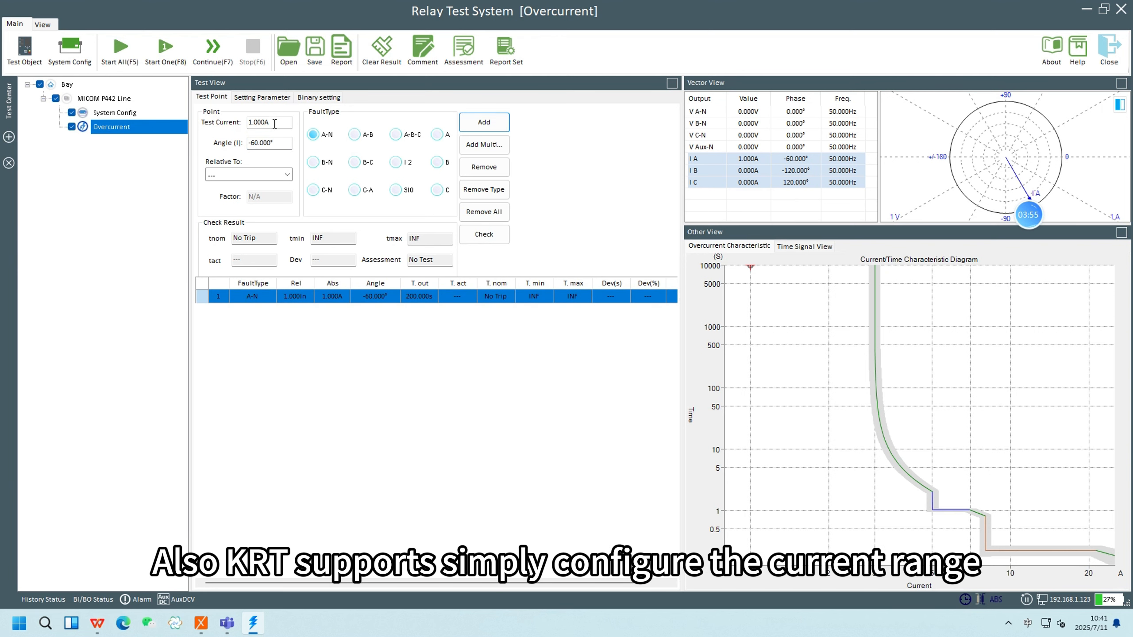
drag(275, 124, 245, 123)
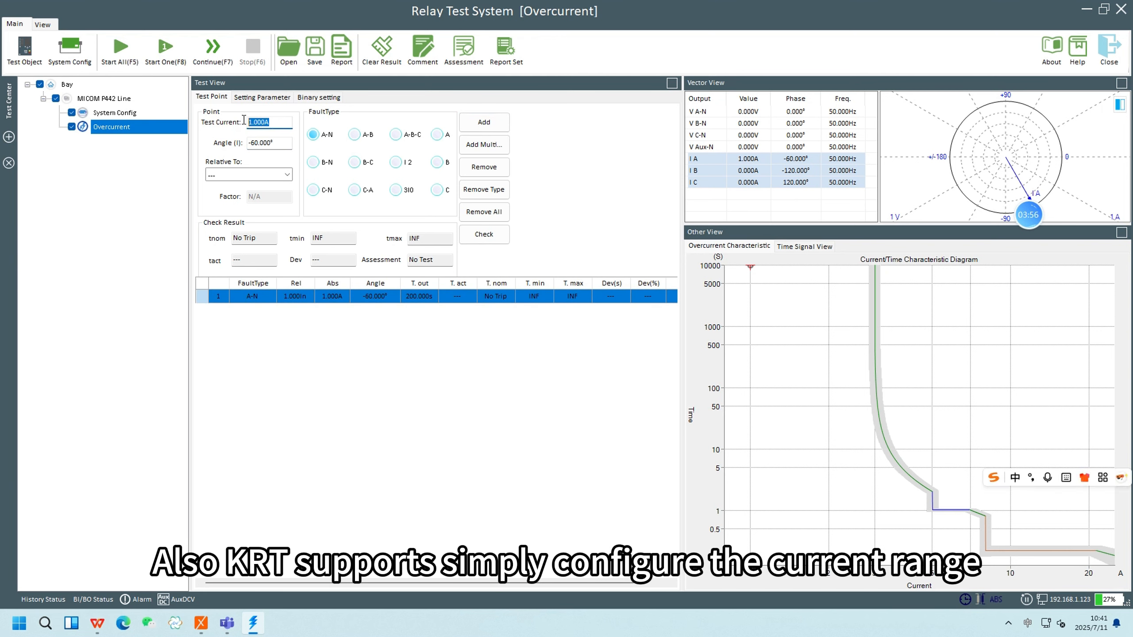
Add multiple A-B fault test points from 4 A to 10 A in 0.5 A steps to the table.
click(498, 154)
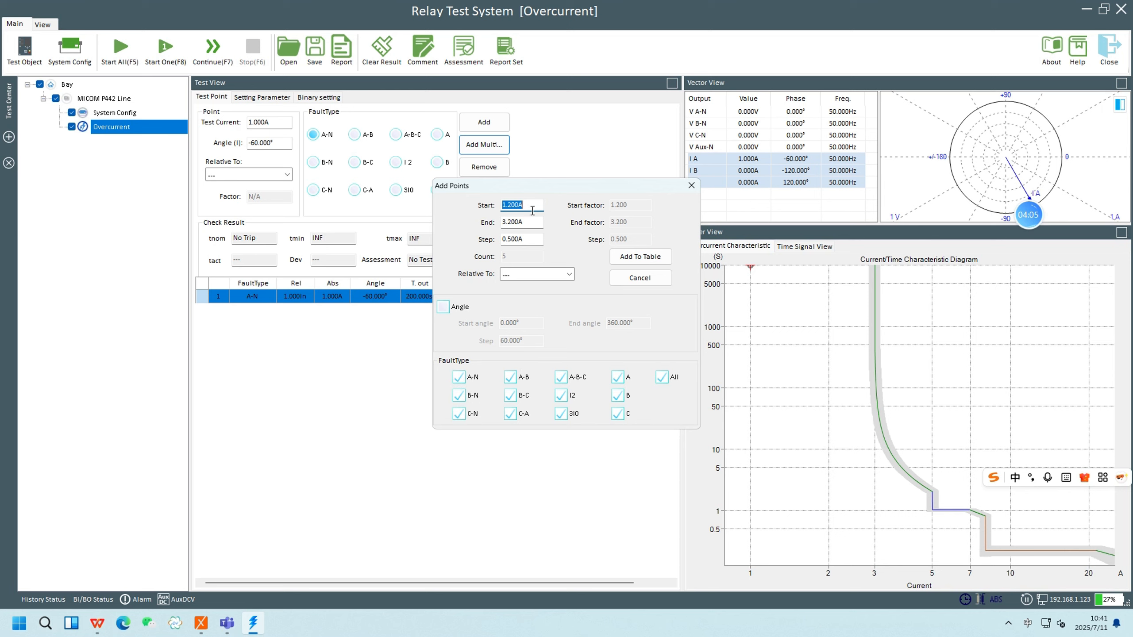
text(4)
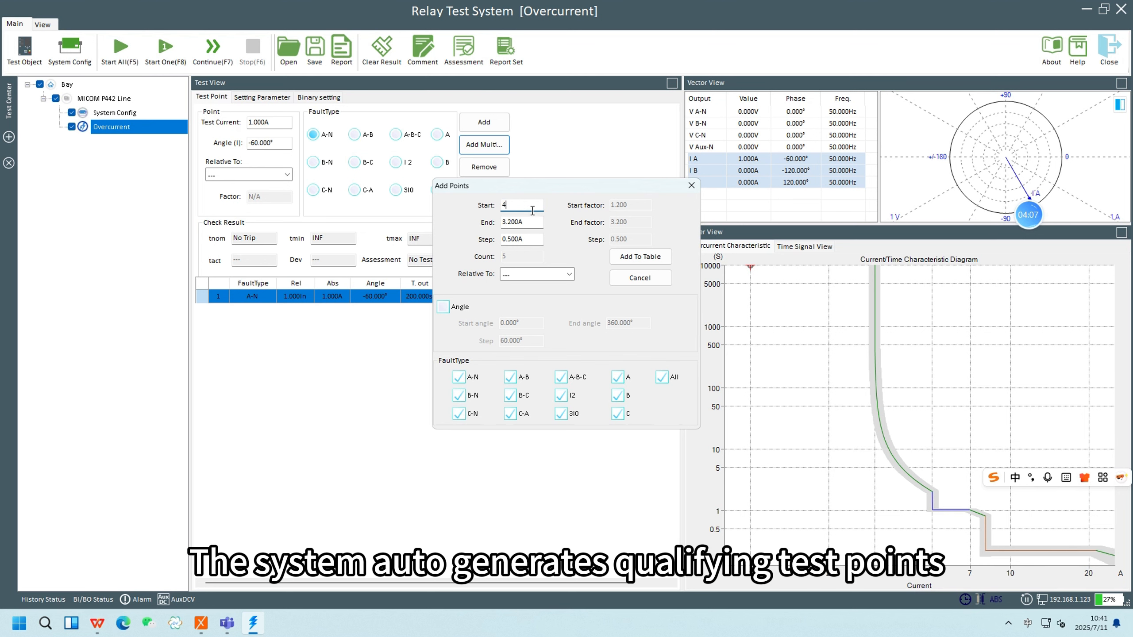
key(Tab)
text(10)
key(Tab)
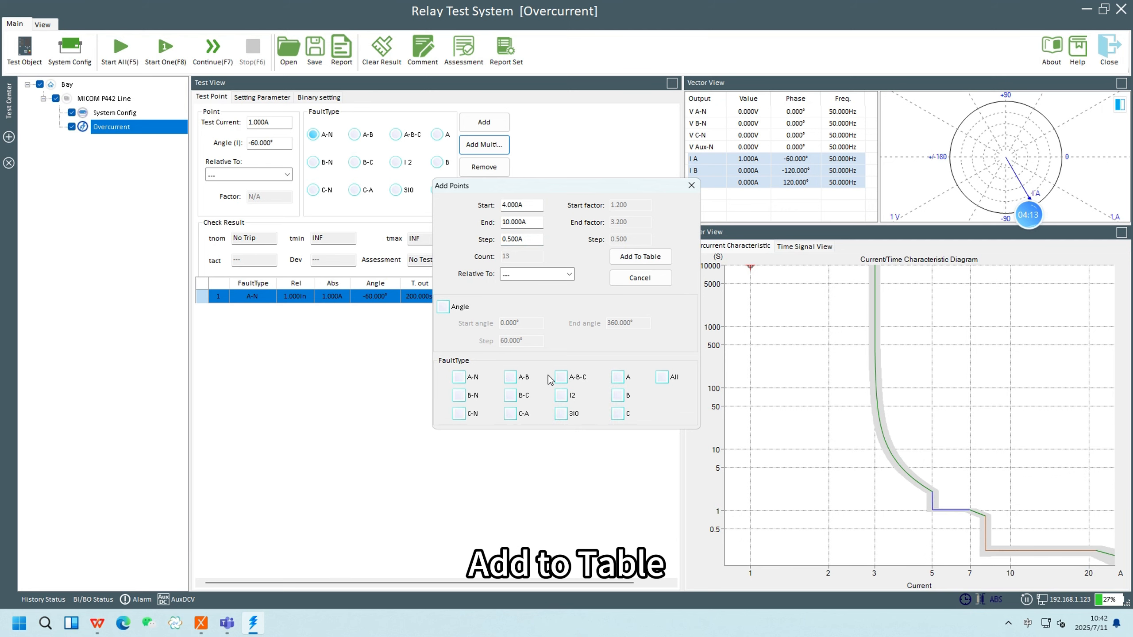
click(646, 257)
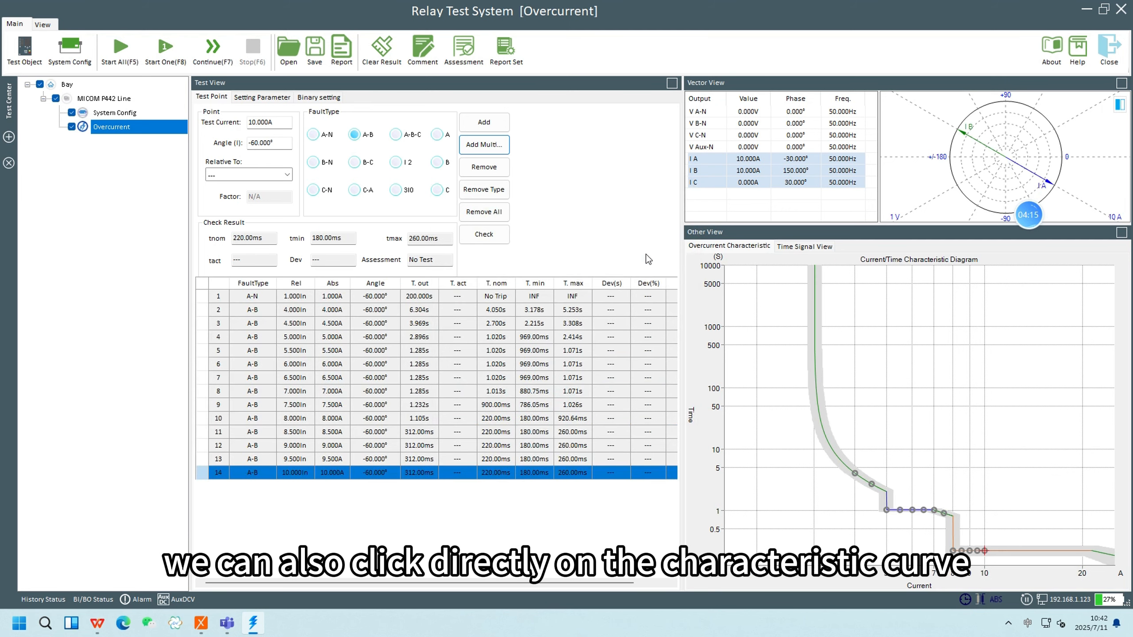
Remove the 1 A A-N test point from the table.
click(414, 296)
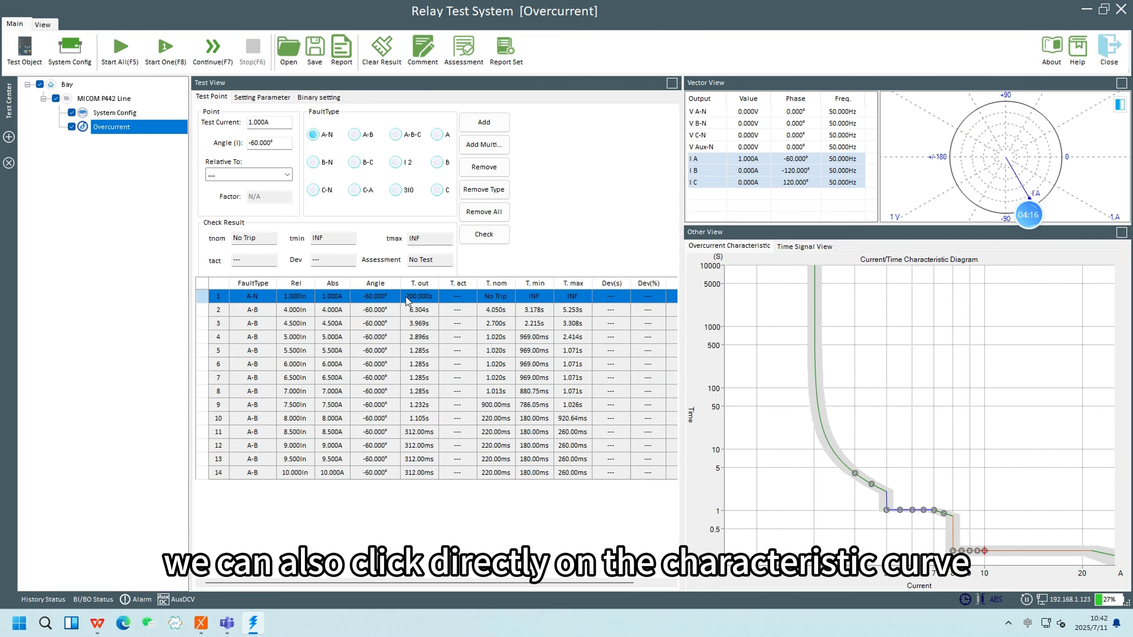
click(486, 170)
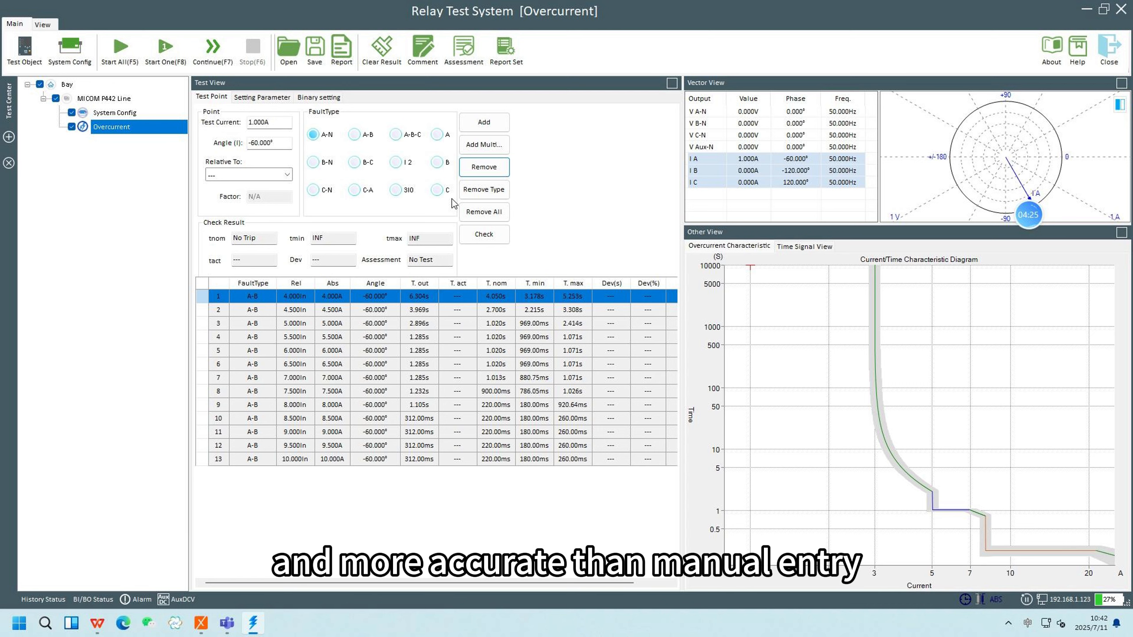
Enable the fault voltage in the overcurrent test's setting parameters.
click(256, 97)
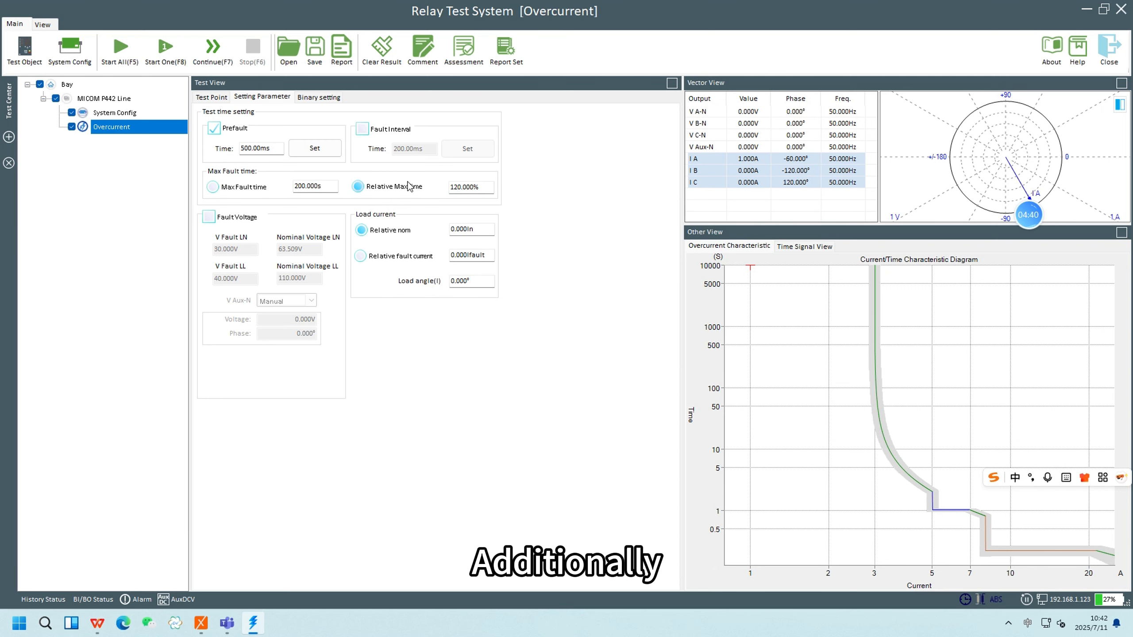
click(210, 218)
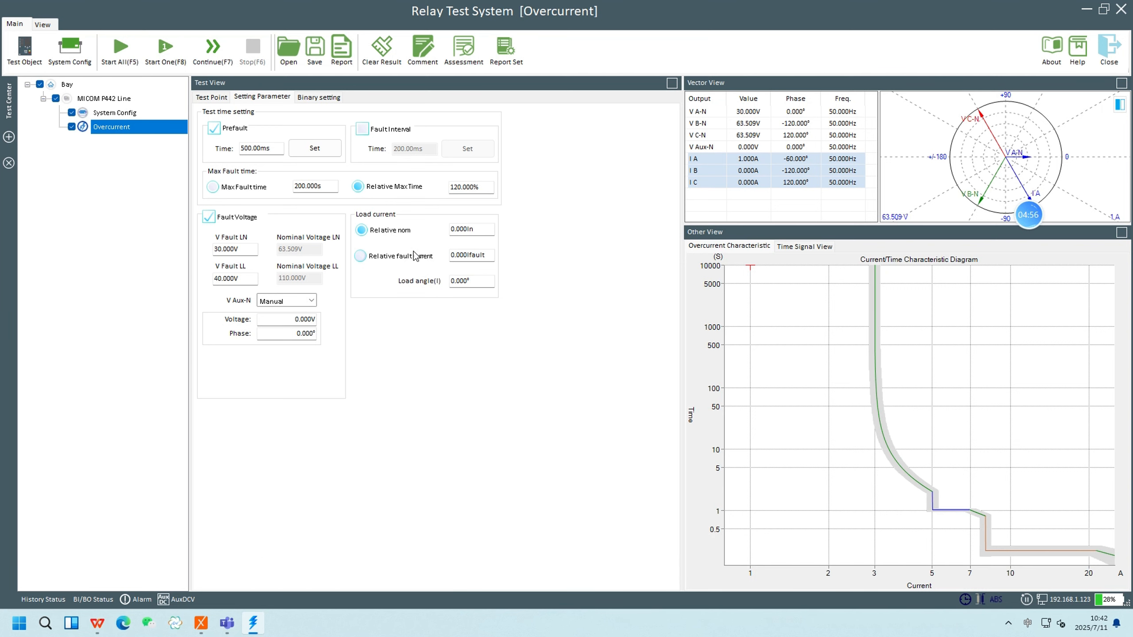
Return to the test points, run the Overcurrent test, and widen the test view to show the full results table.
click(215, 98)
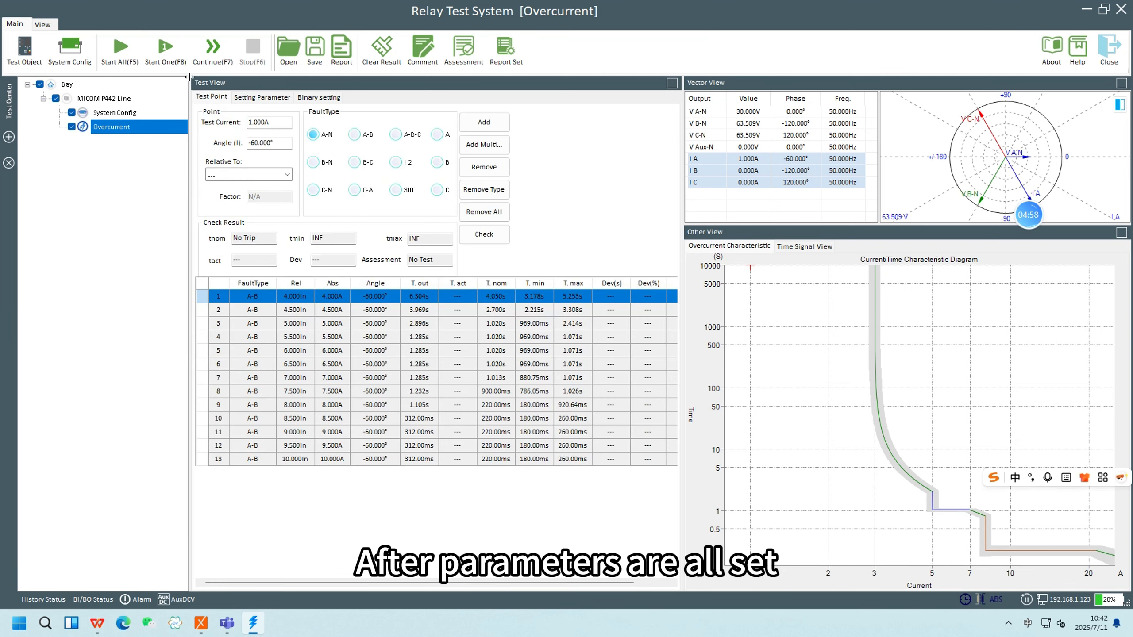
click(169, 50)
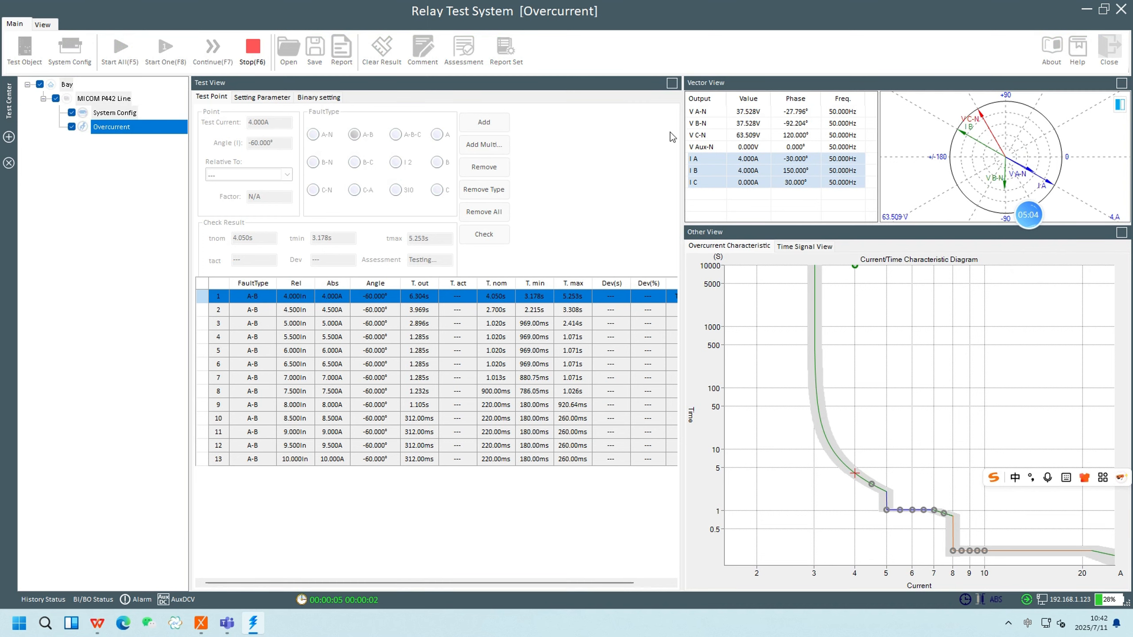
drag(682, 138, 763, 138)
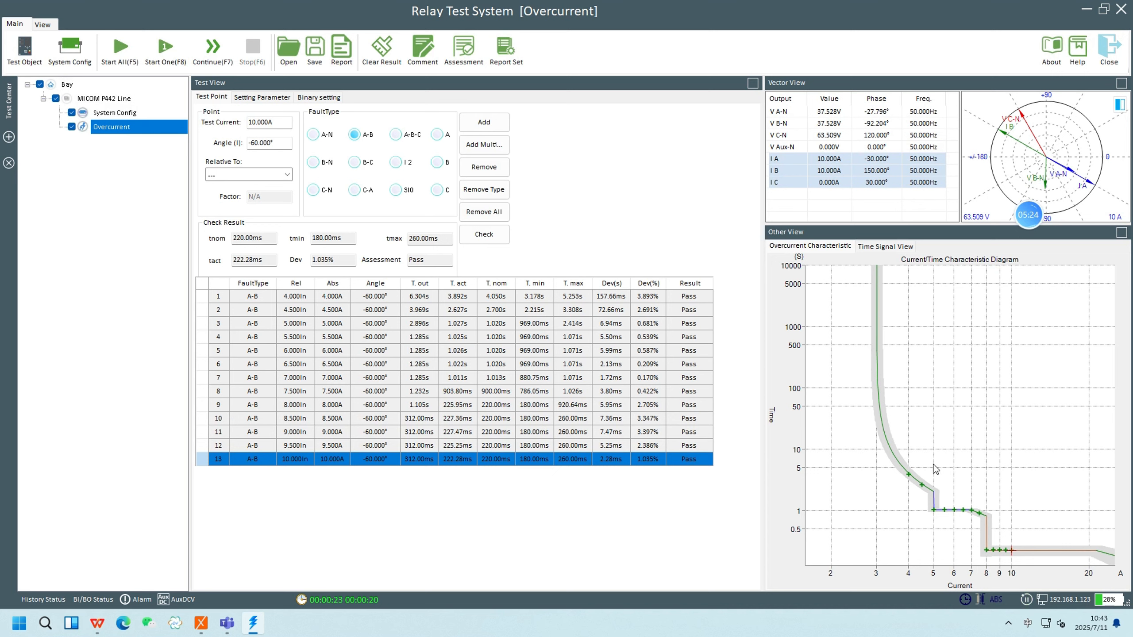
Keep the manual assessment at NotAssessment and accept the report settings with all Overcurrent sections, including the long format, enabled.
click(455, 53)
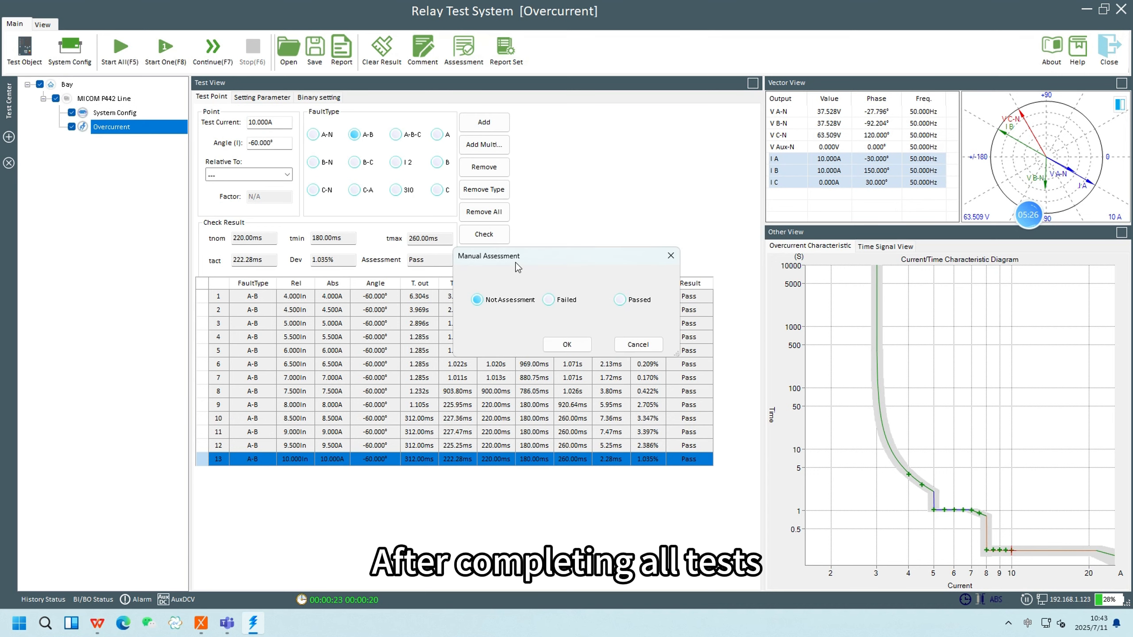
click(566, 344)
click(510, 58)
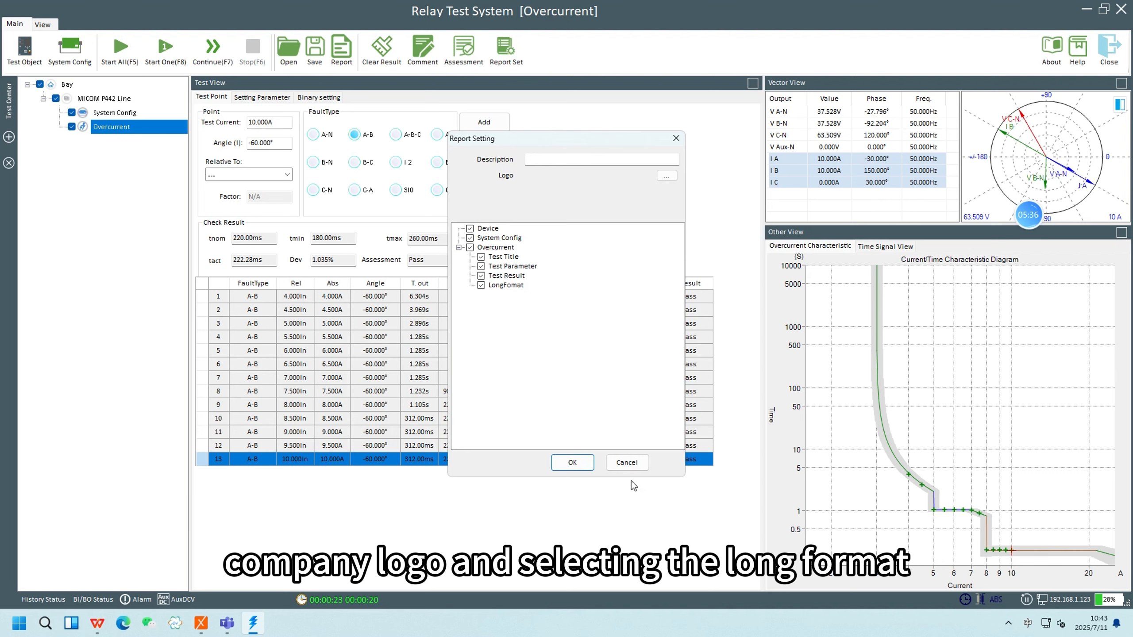
click(576, 464)
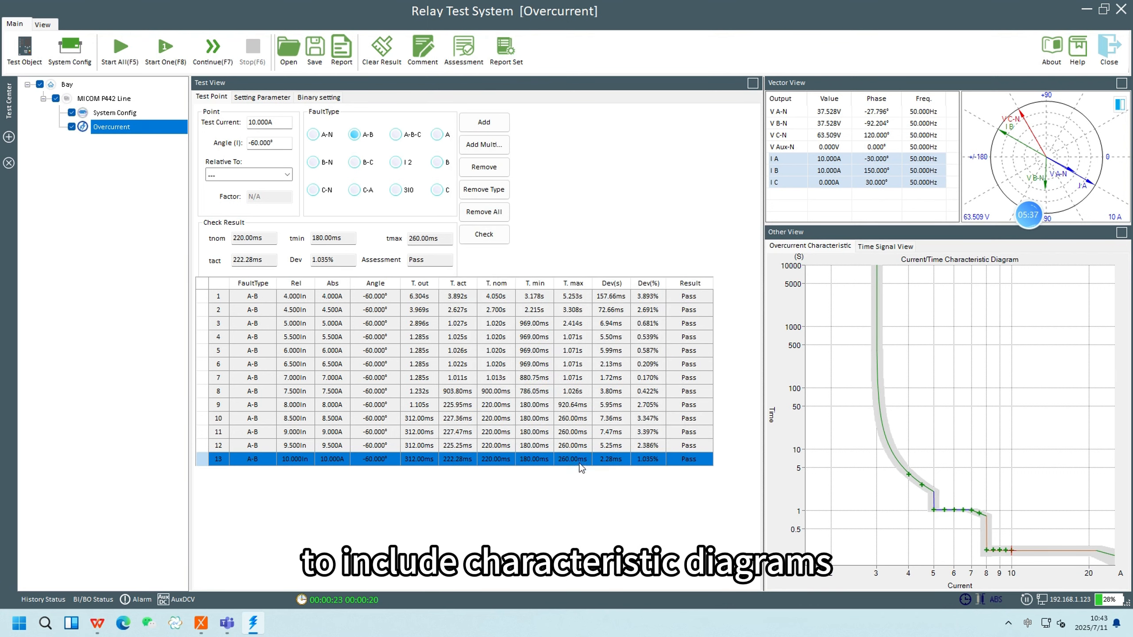
Open the test report of the MICOM P442 Line and review its parameters, overcurrent test results and characteristic diagram.
click(115, 99)
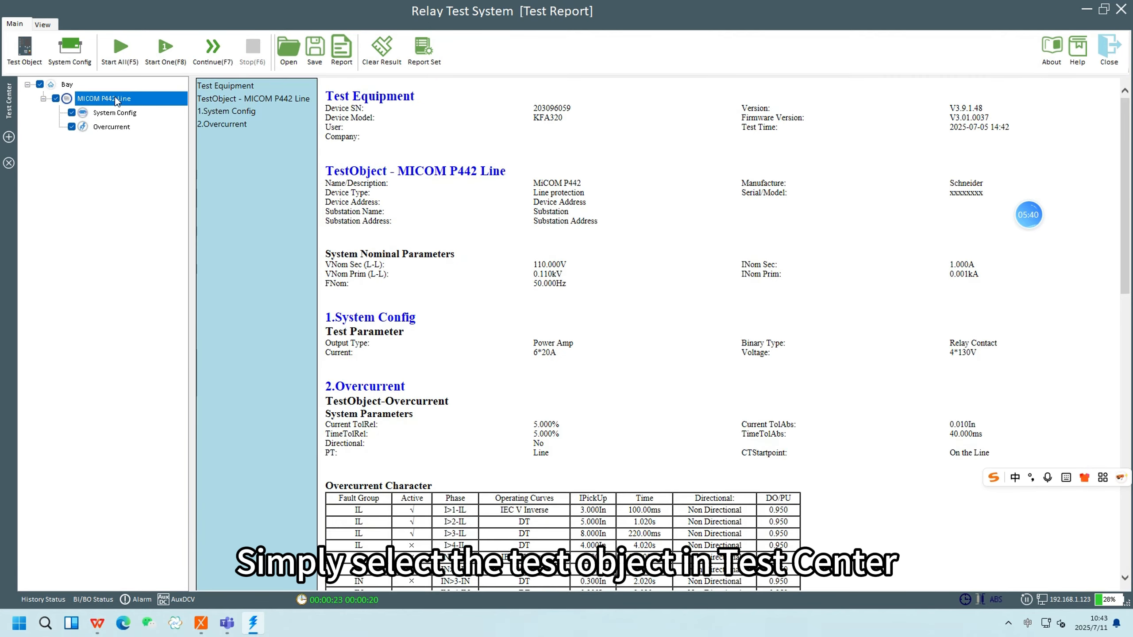
scroll(471, 310, down, 10)
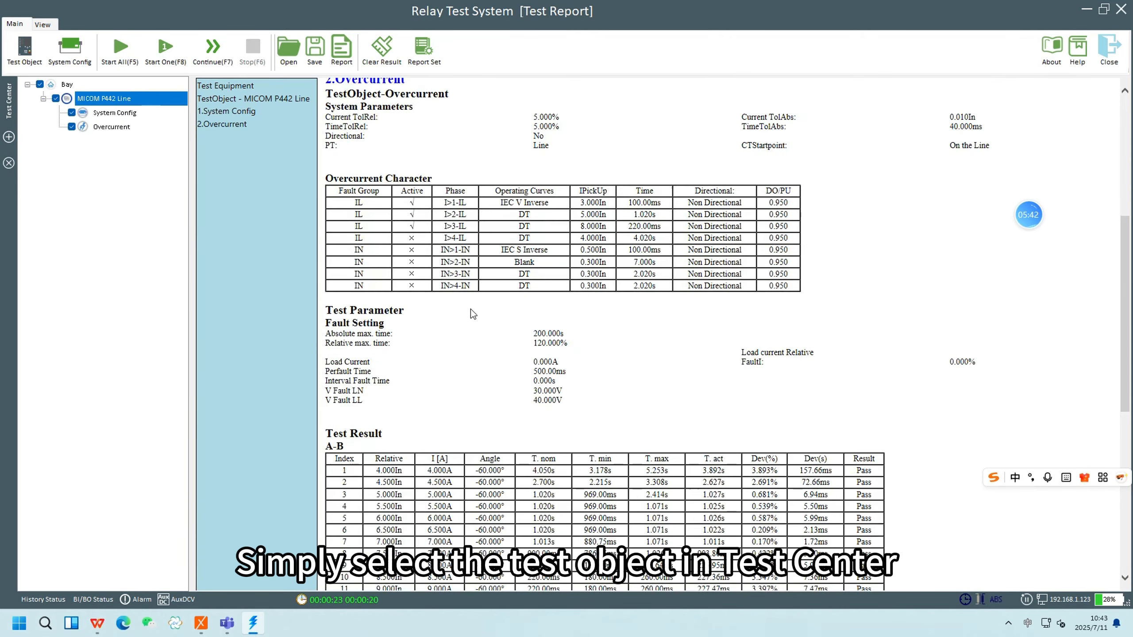
scroll(472, 312, down, 3)
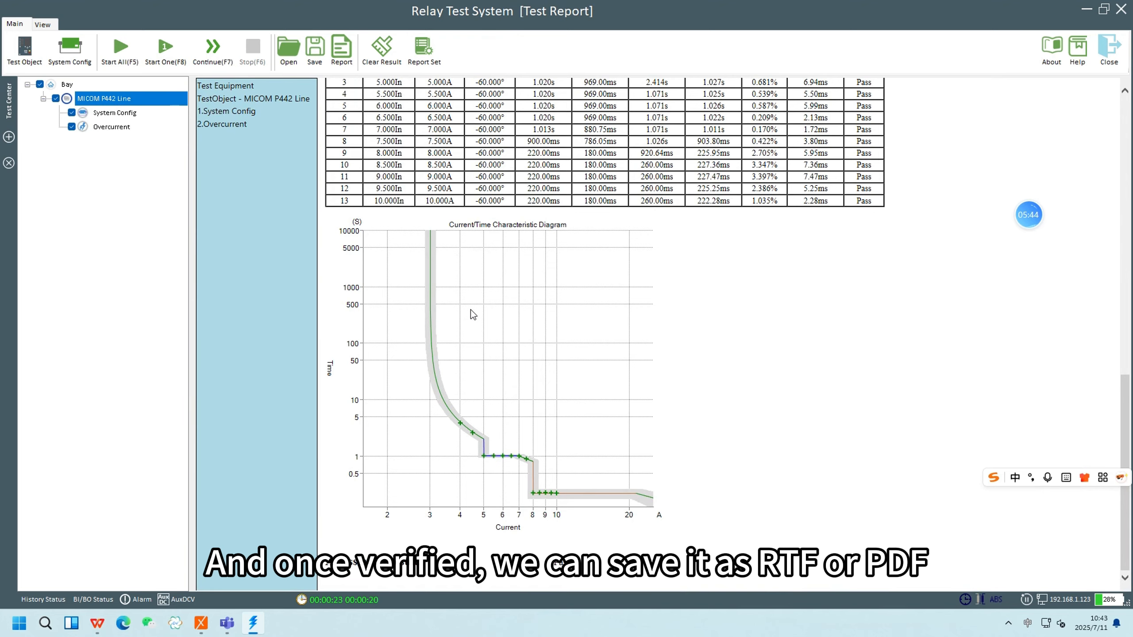
scroll(497, 444, up, 5)
scroll(497, 441, up, 2)
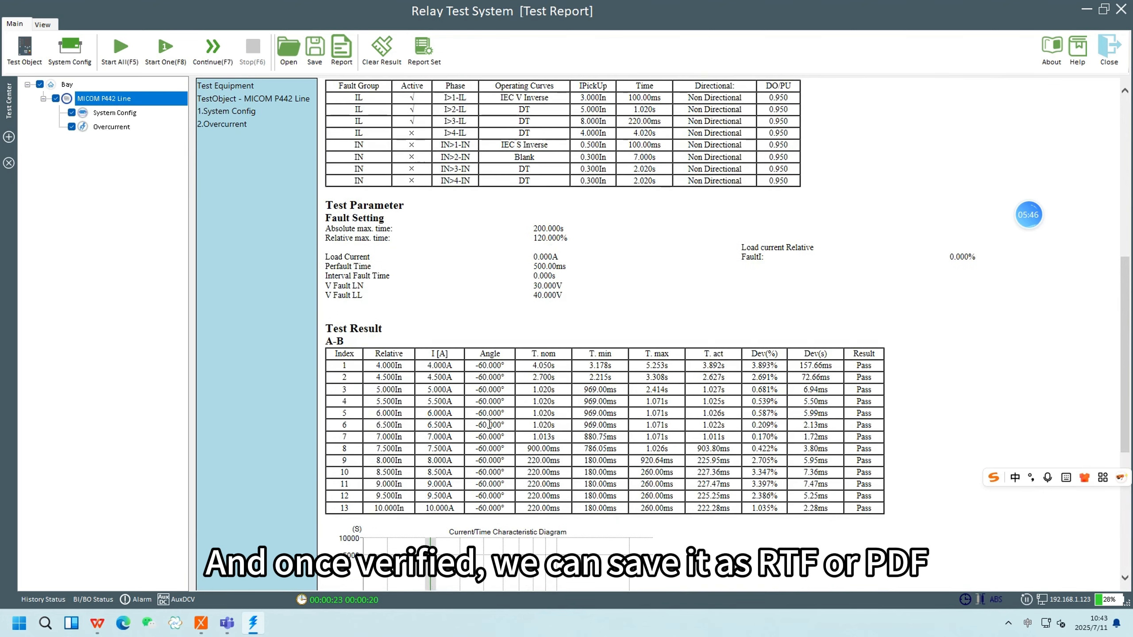
scroll(490, 421, up, 10)
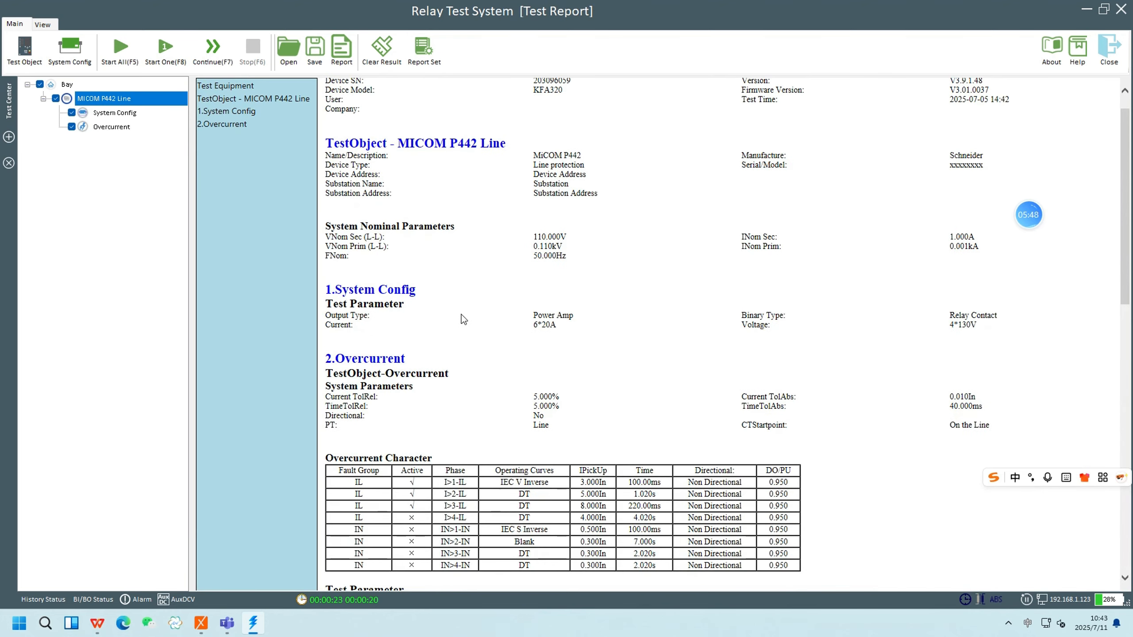
Start saving the test report to a file, checking the available file types and keeping RTF.
click(332, 50)
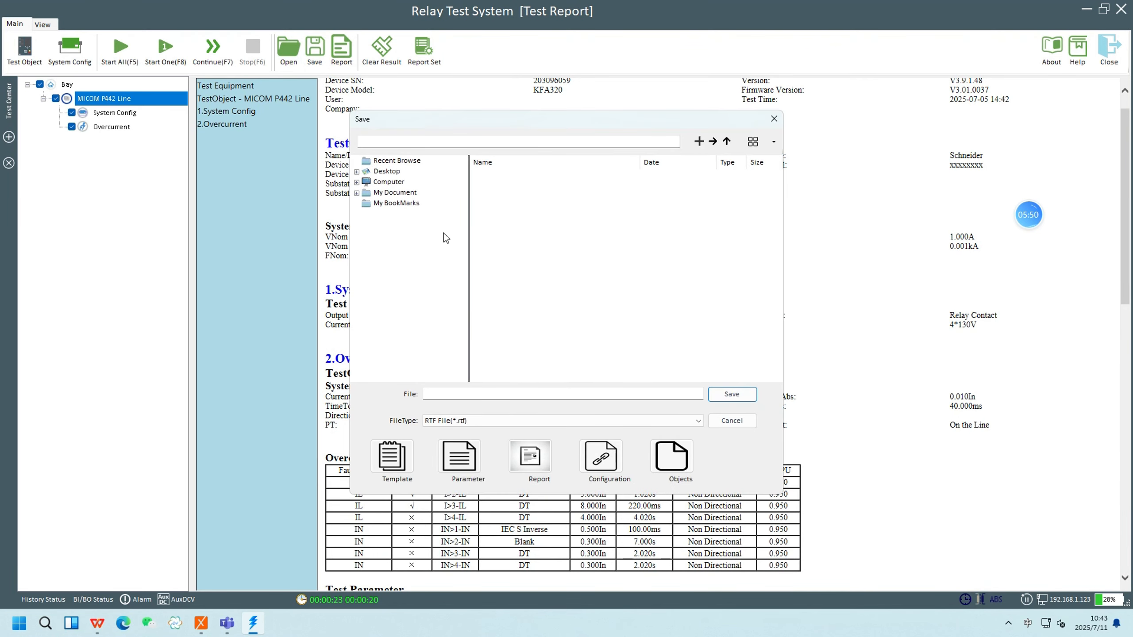
click(460, 422)
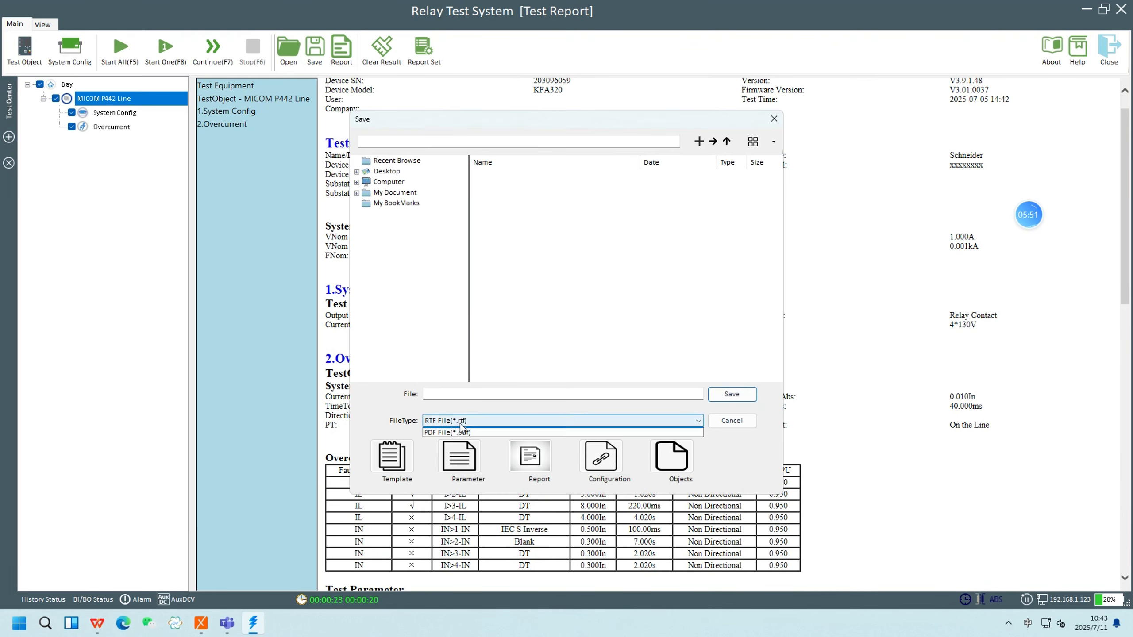
click(465, 394)
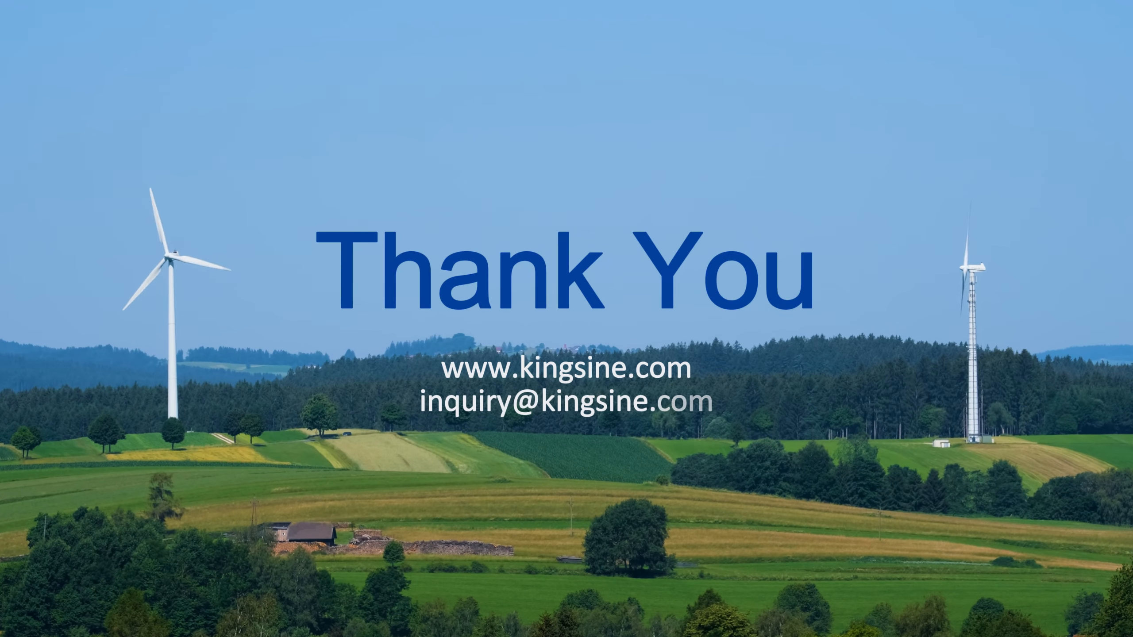